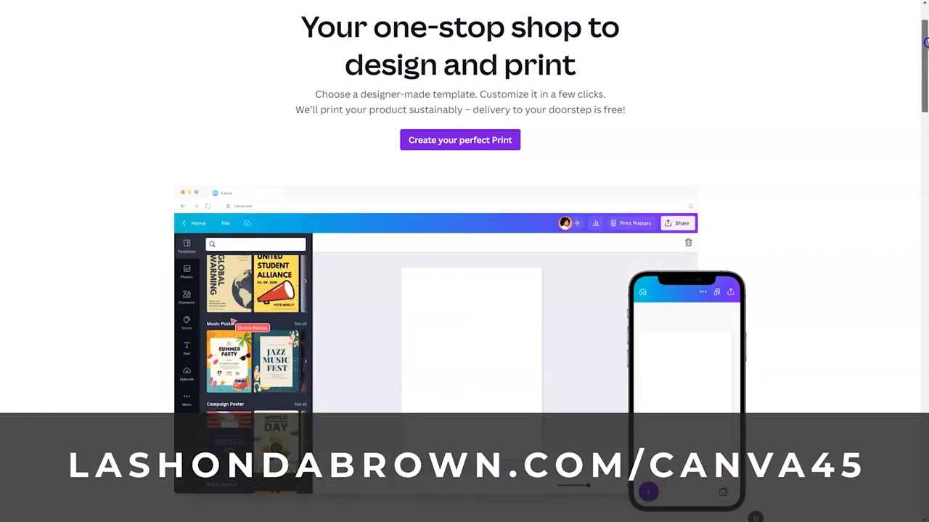
Step: Scroll down the Canva Print page to the popular print products
{"action": "left_click_drag", "start_coordinate": [926, 42], "coordinate": [919, 160]}
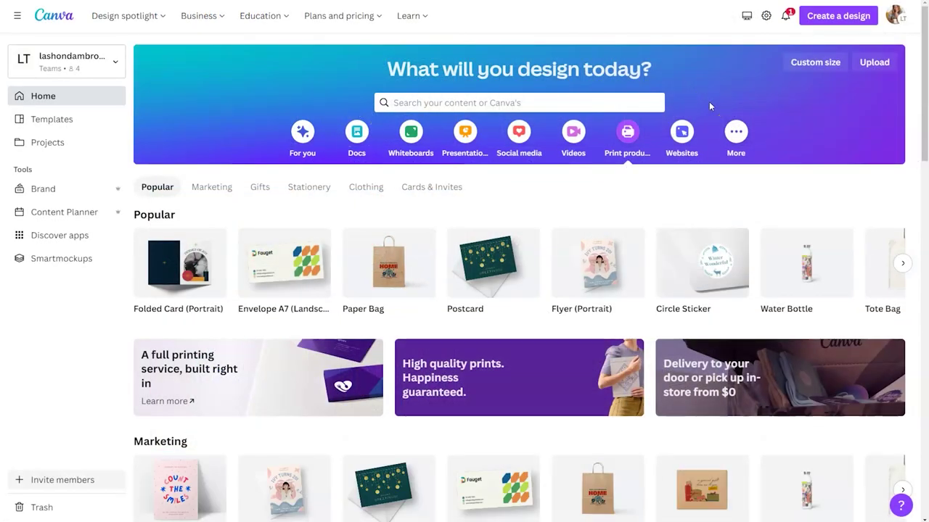
Step: Open Print products and advance the Popular carousel twice to reach Hoodie, Mug and Business Card
{"action": "left_click", "coordinate": [637, 133]}
{"action": "left_click", "coordinate": [763, 242]}
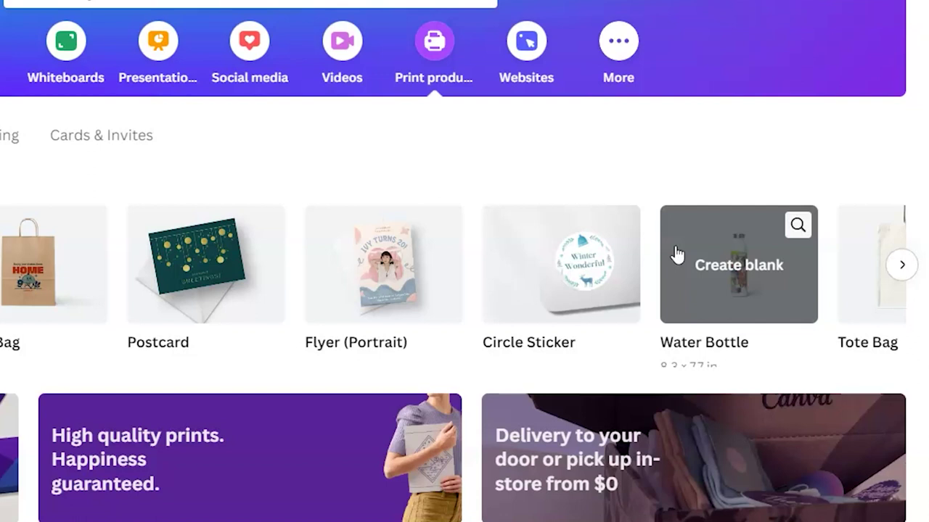
{"action": "left_click", "coordinate": [675, 139]}
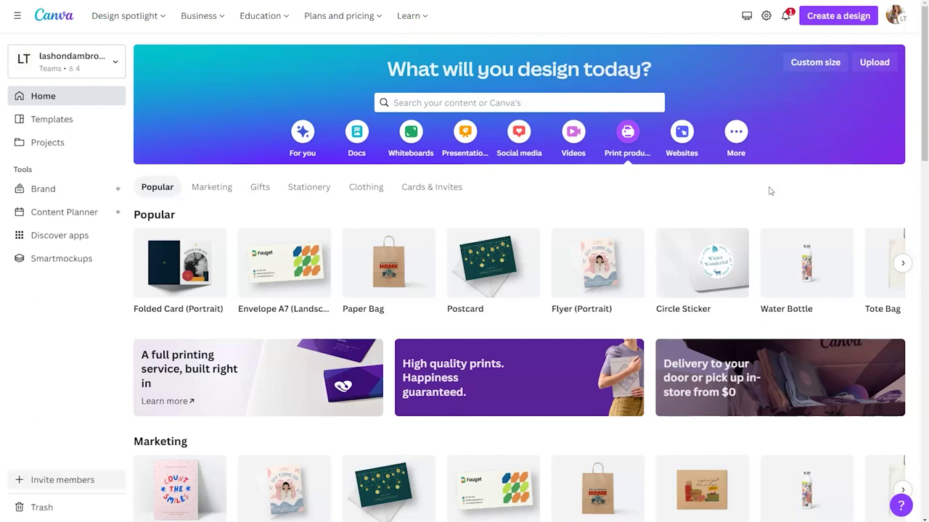
{"action": "left_click", "coordinate": [907, 268]}
{"action": "left_click", "coordinate": [907, 272]}
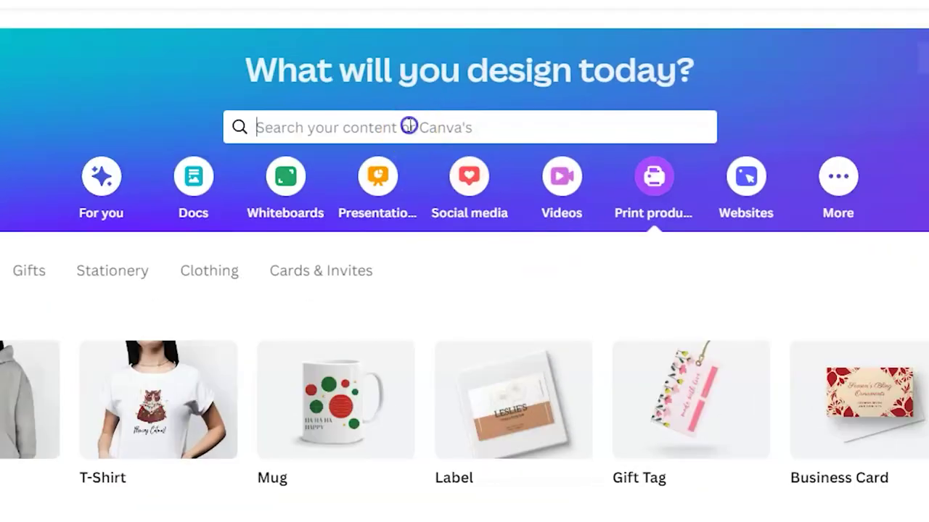
Step: Search 'envelope' on the home page and open a blank Envelope A7 design
{"action": "left_click", "coordinate": [484, 102]}
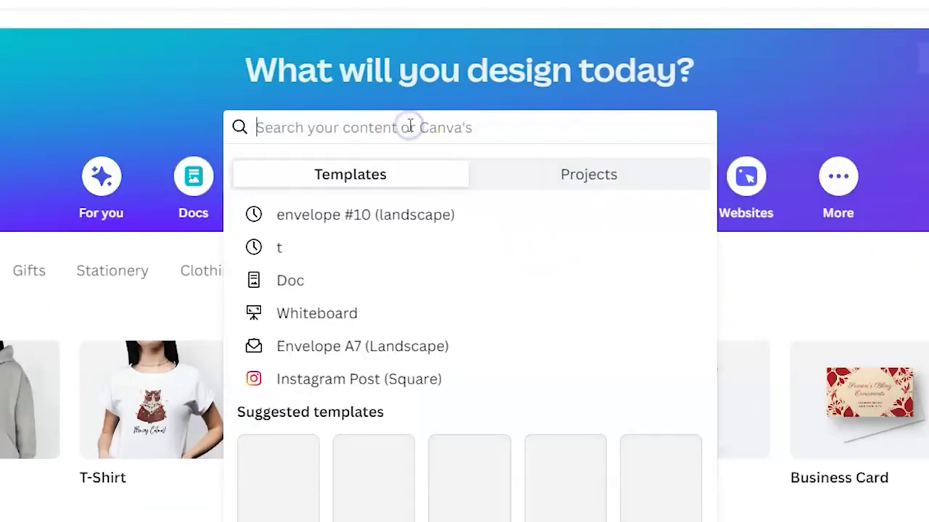
{"action": "type", "text": "enve"}
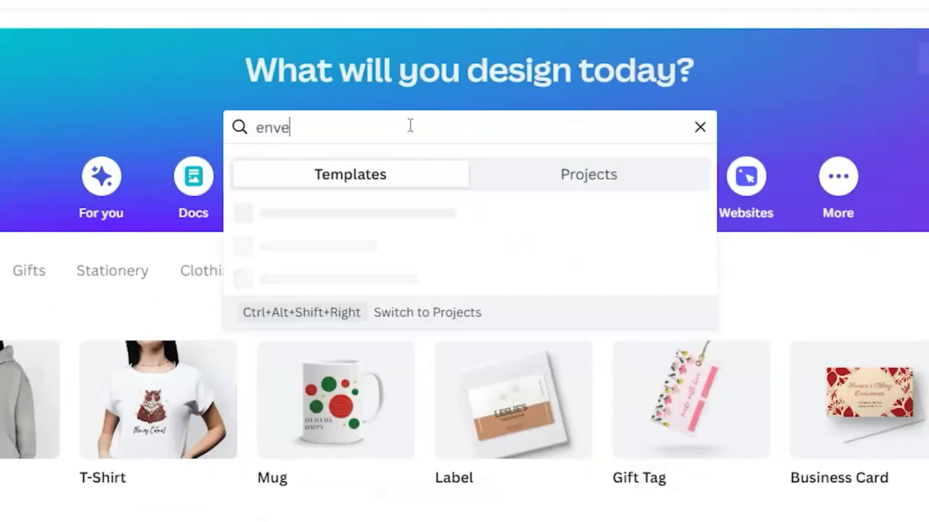
{"action": "type", "text": "lope"}
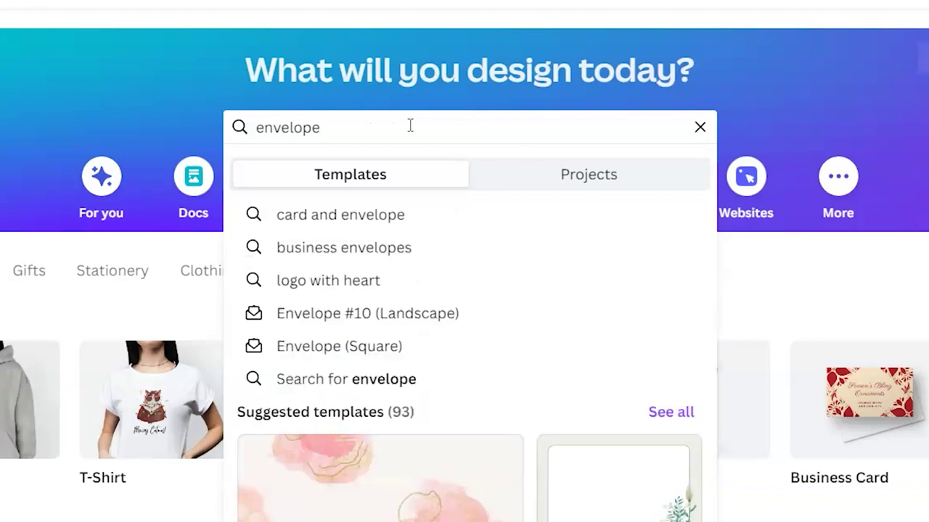
{"action": "left_click", "coordinate": [449, 317]}
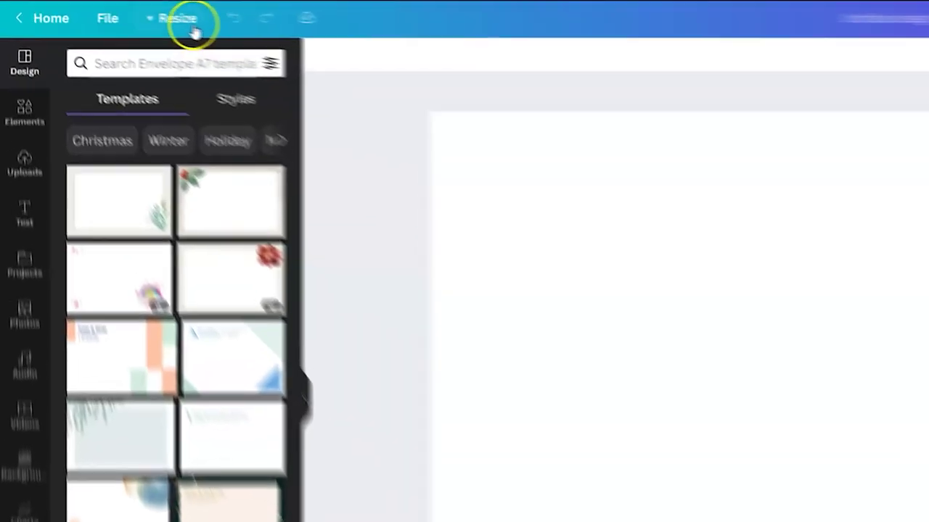
Step: Resize the design to Envelope A9 (Landscape), 8.1 × 5.1 in, found by searching 'envelope'
{"action": "left_click", "coordinate": [125, 12]}
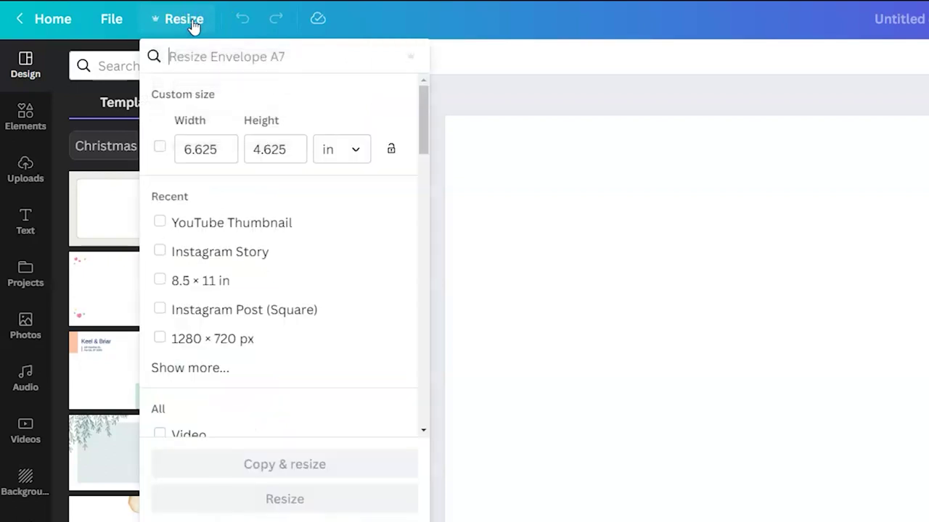
{"action": "type", "text": "envelope"}
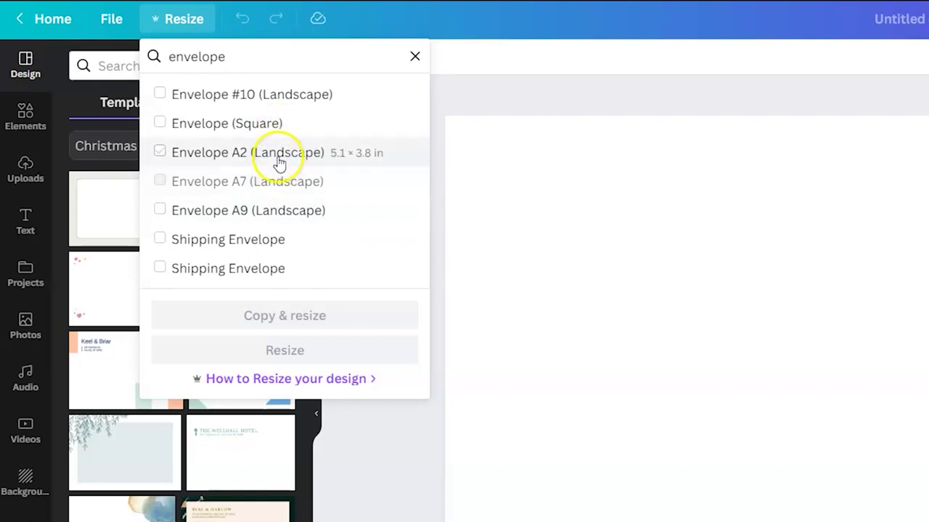
{"action": "left_click", "coordinate": [266, 210]}
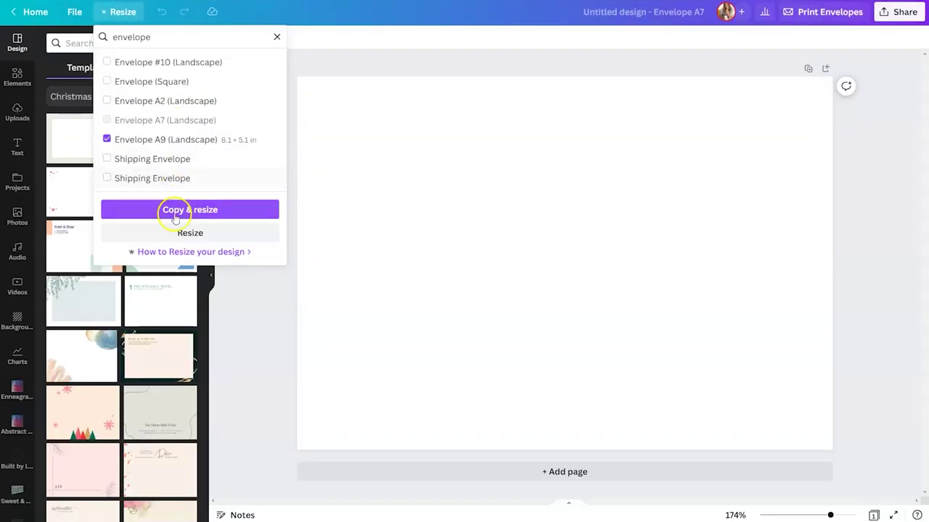
{"action": "left_click", "coordinate": [175, 234]}
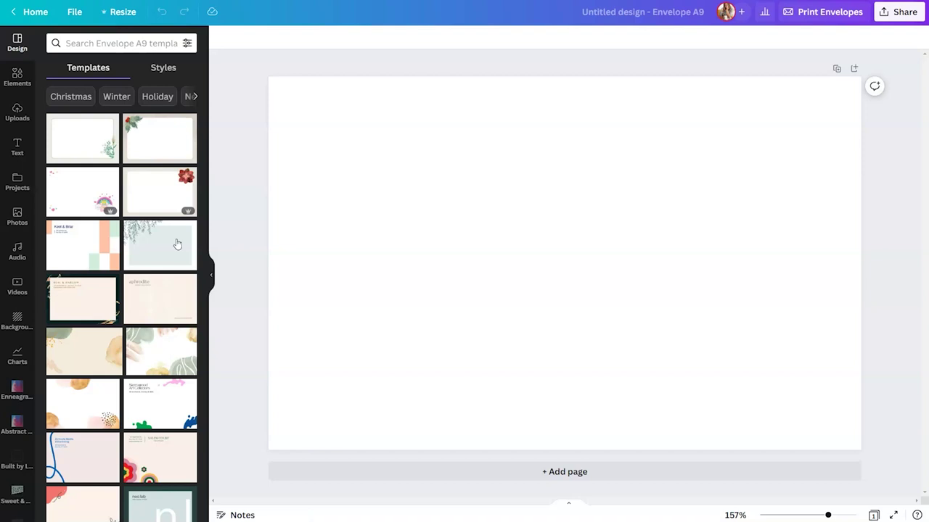
Step: Browse the envelope design templates, then open the Elements library of shapes and graphics
{"action": "scroll", "coordinate": [174, 245], "scroll_direction": "down", "scroll_amount": 5}
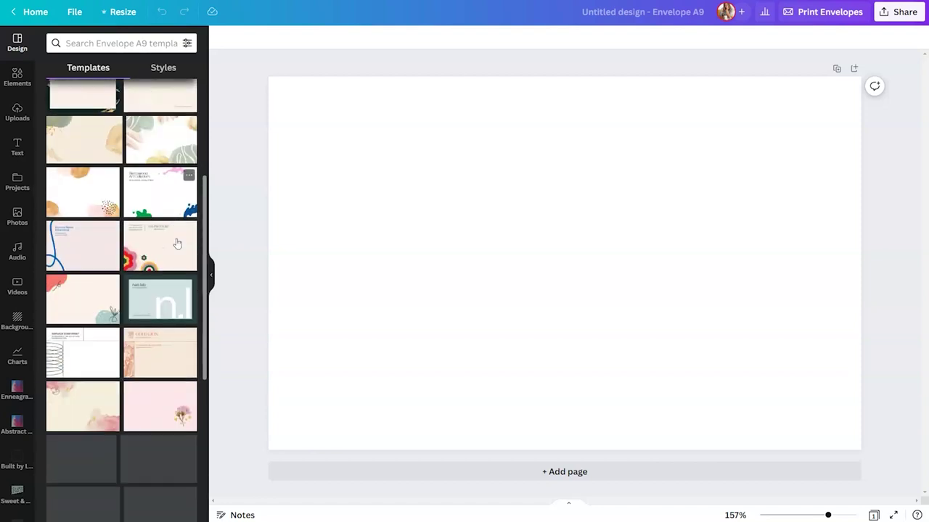
{"action": "scroll", "coordinate": [163, 249], "scroll_direction": "down", "scroll_amount": 5}
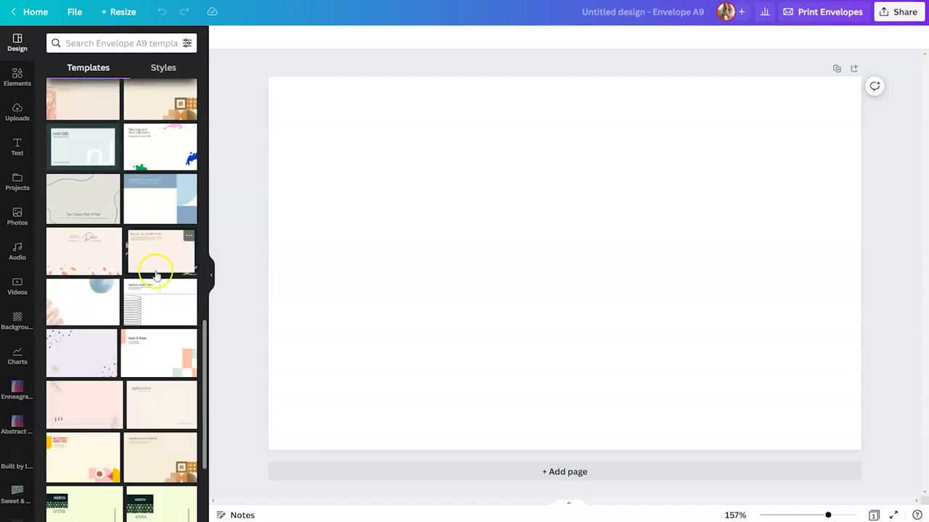
{"action": "scroll", "coordinate": [156, 268], "scroll_direction": "down", "scroll_amount": 2}
{"action": "scroll", "coordinate": [156, 276], "scroll_direction": "up", "scroll_amount": 10}
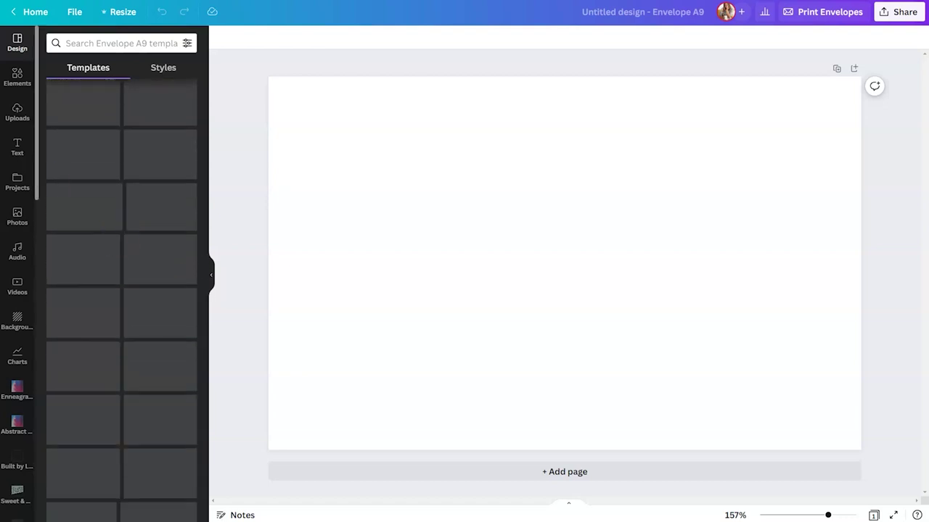
{"action": "left_click", "coordinate": [19, 79]}
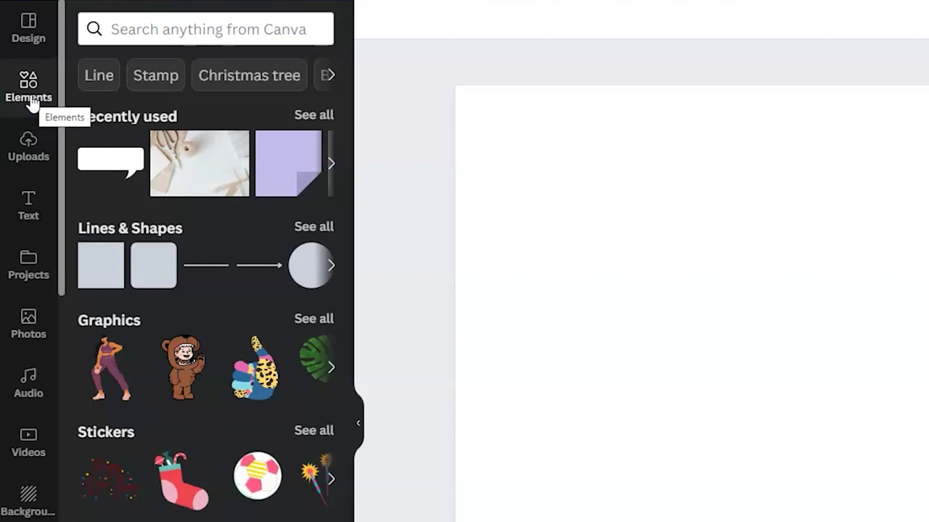
Step: Search Elements for 'handrawn' graphics and add the snowflake graphic to the envelope
{"action": "left_click", "coordinate": [137, 29]}
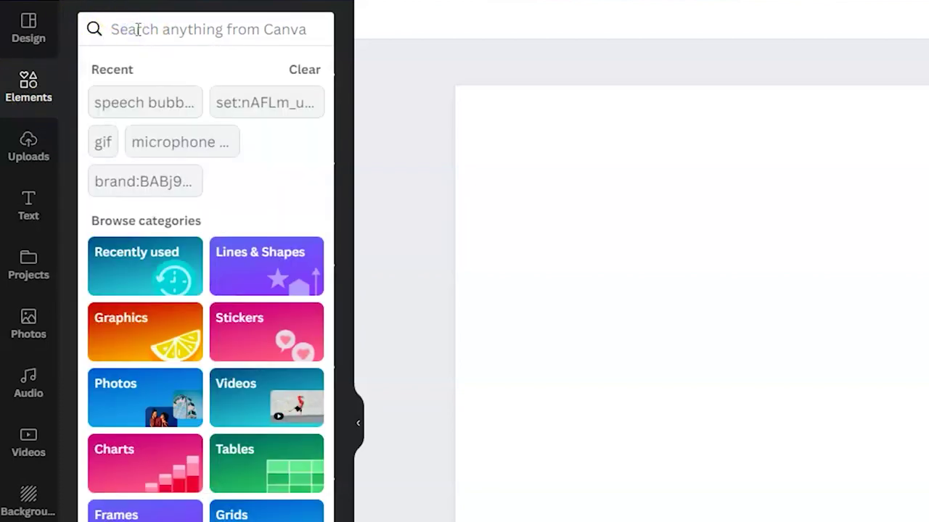
{"action": "type", "text": "hand"}
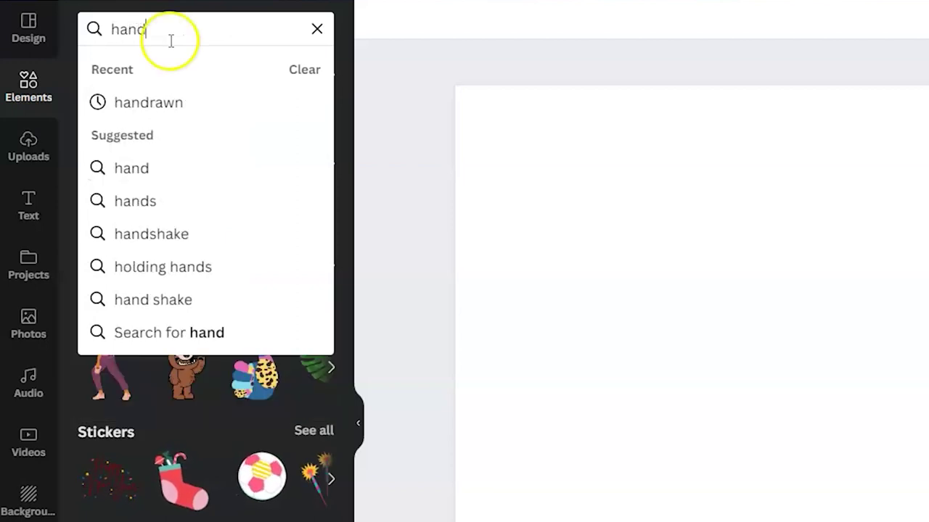
{"action": "left_click", "coordinate": [165, 106]}
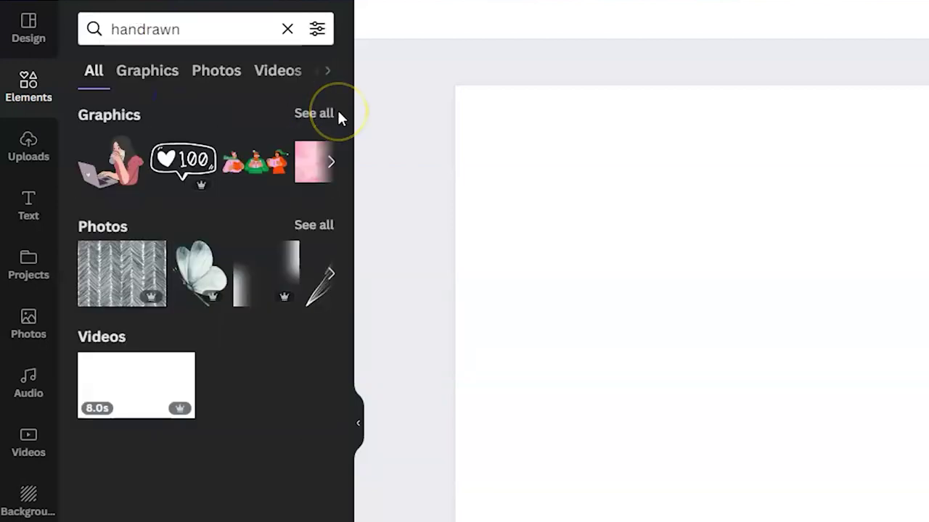
{"action": "left_click", "coordinate": [315, 122]}
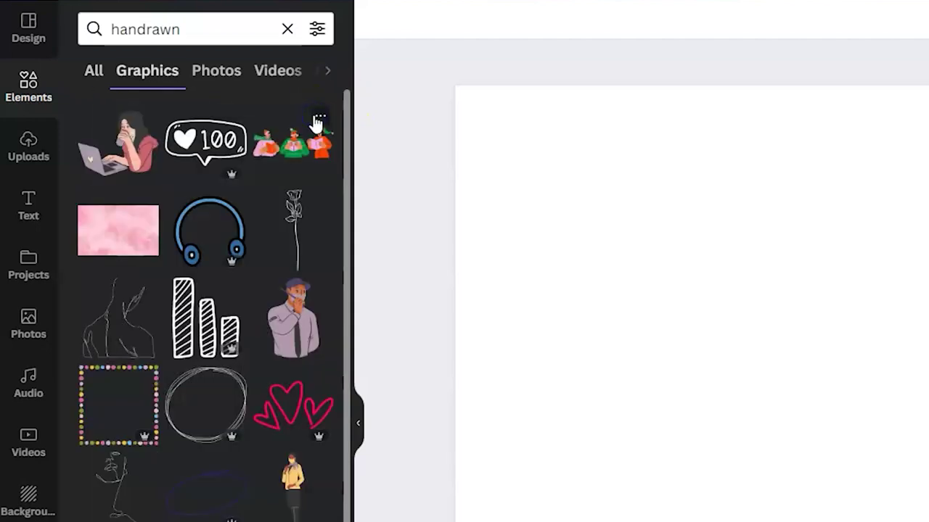
{"action": "scroll", "coordinate": [177, 180], "scroll_direction": "down", "scroll_amount": 3}
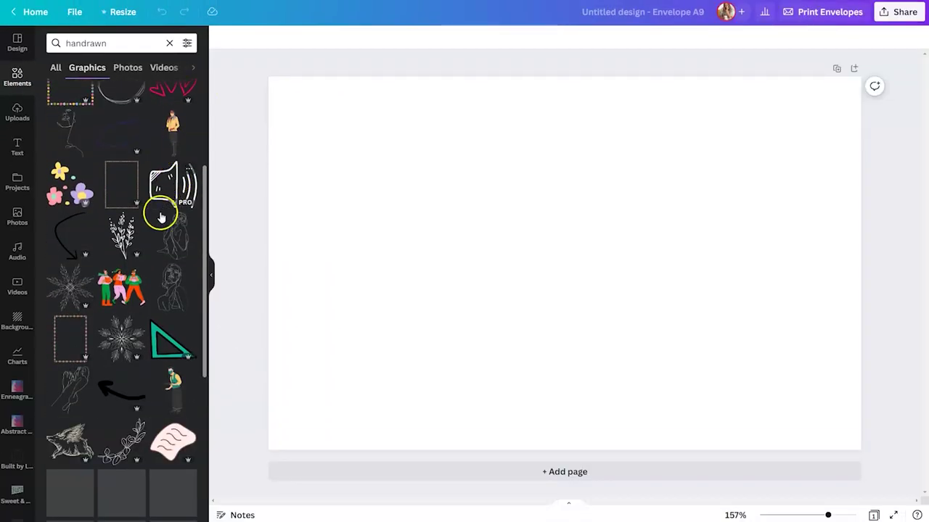
{"action": "left_click", "coordinate": [120, 348]}
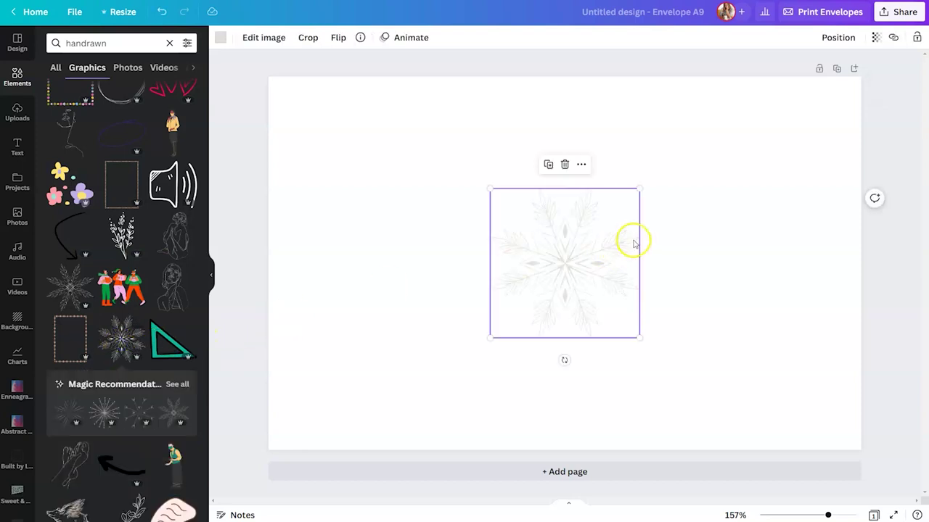
Step: Shrink the snowflake into the envelope's bottom-right corner and duplicate the page
{"action": "left_click_drag", "start_coordinate": [632, 240], "coordinate": [769, 347]}
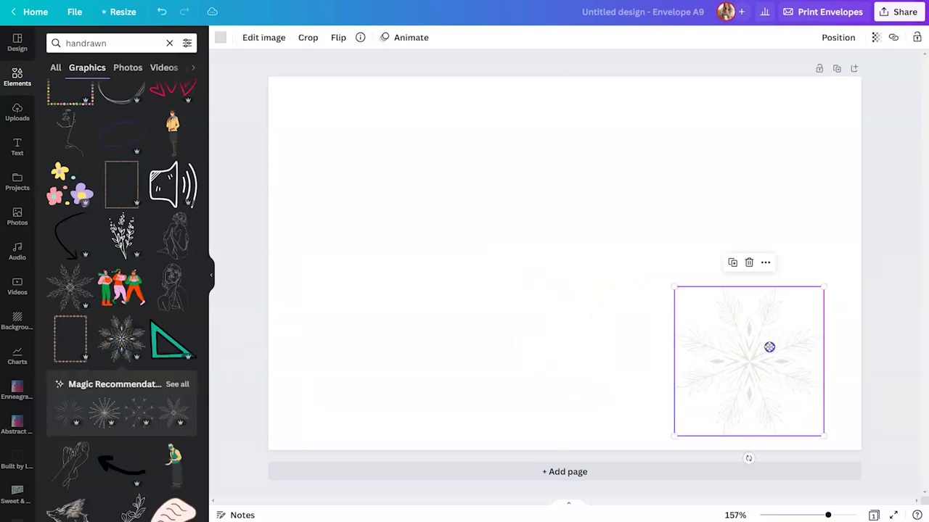
{"action": "left_click_drag", "start_coordinate": [674, 287], "coordinate": [724, 337]}
{"action": "left_click_drag", "start_coordinate": [775, 419], "coordinate": [782, 411]}
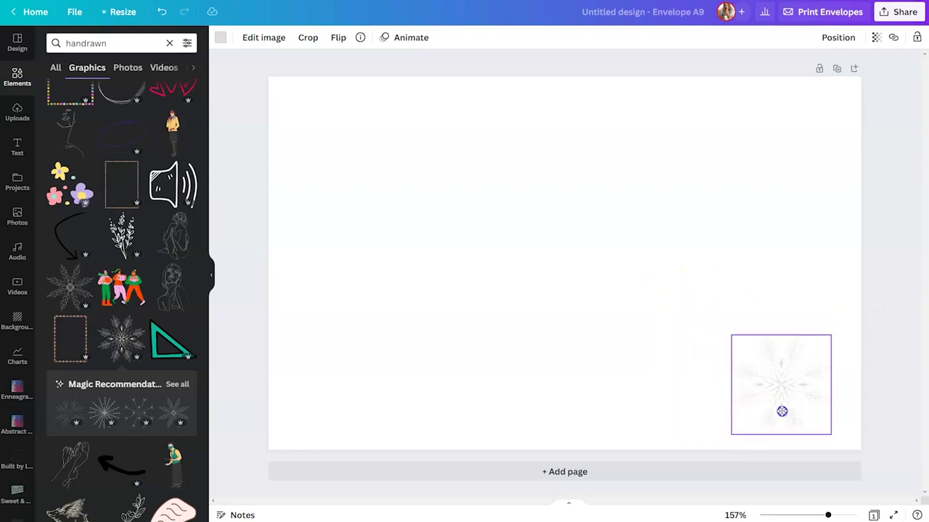
{"action": "left_click", "coordinate": [709, 382]}
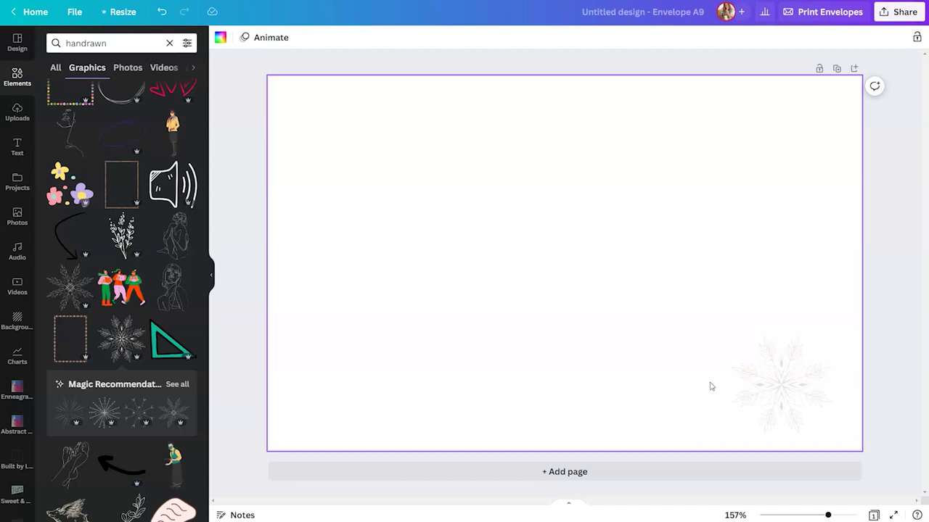
{"action": "left_click", "coordinate": [836, 68]}
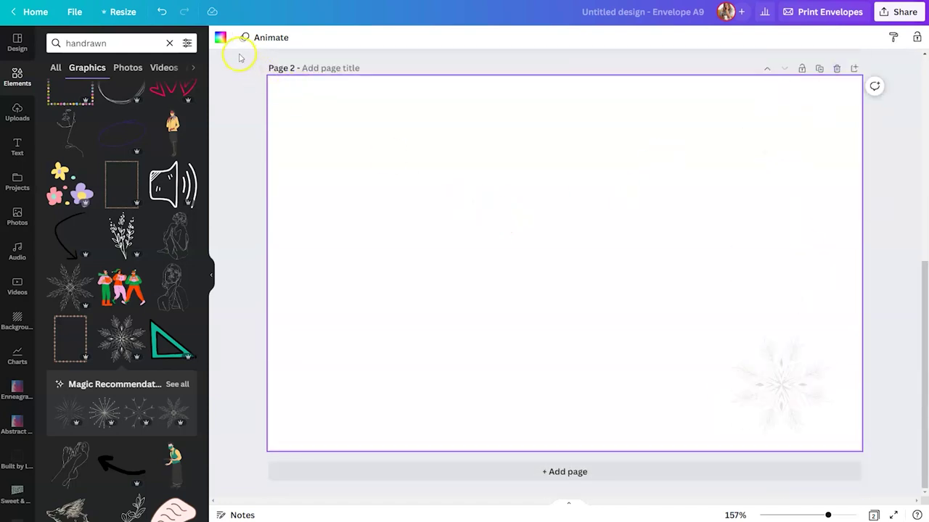
Step: Search stock photos for 'snow' and add the snowy park photo to page 2
{"action": "left_click", "coordinate": [11, 224]}
{"action": "left_click", "coordinate": [108, 41]}
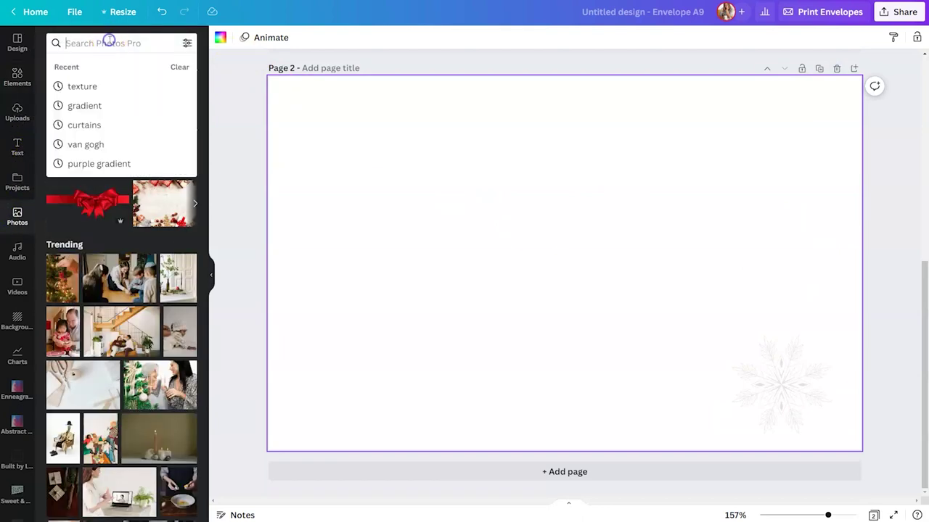
{"action": "type", "text": "snow"}
{"action": "key", "text": "Return"}
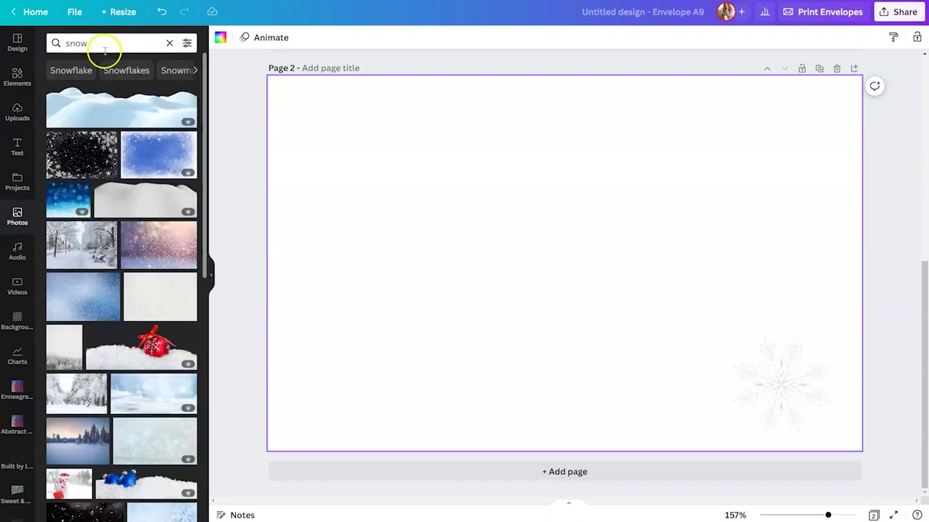
{"action": "left_click", "coordinate": [64, 239]}
Step: Stretch the park photo to fill page 2 and send it behind the snowflake
{"action": "left_click_drag", "start_coordinate": [503, 256], "coordinate": [422, 219]}
{"action": "left_click_drag", "start_coordinate": [708, 375], "coordinate": [913, 497]}
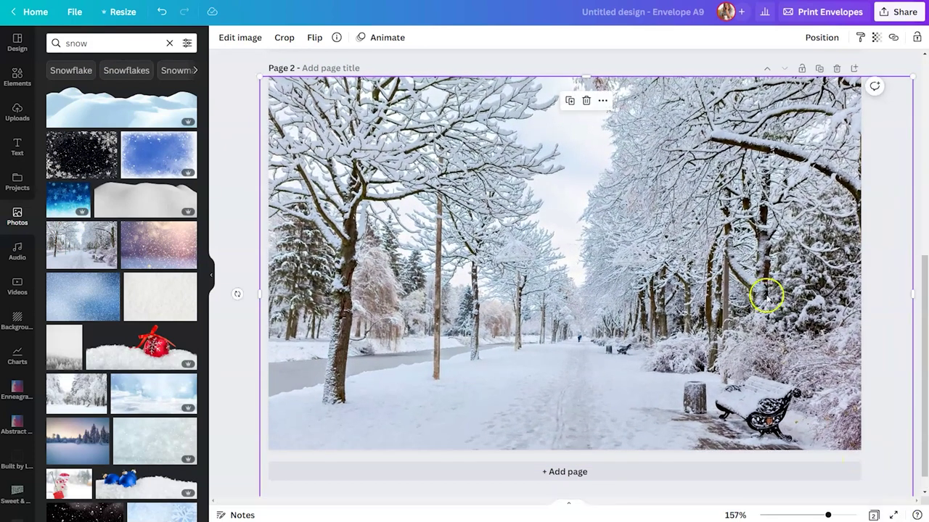
{"action": "right_click", "coordinate": [767, 197]}
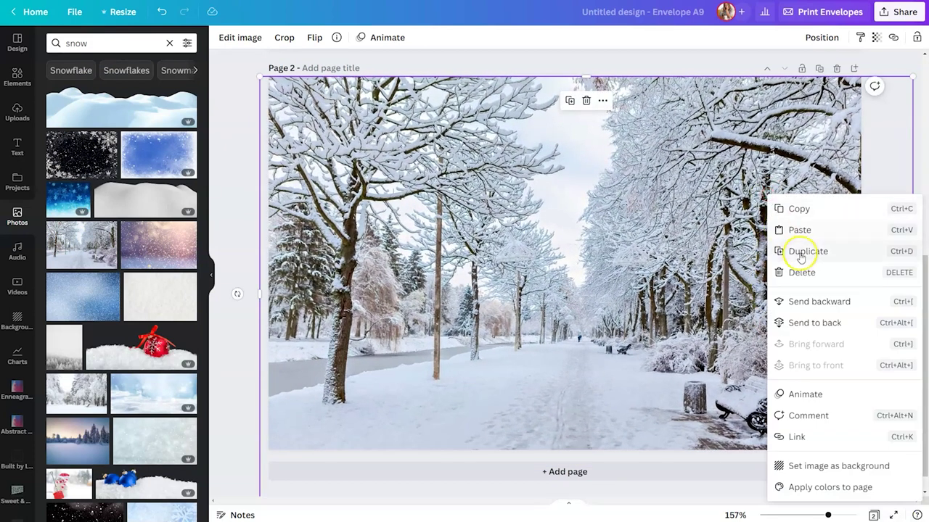
{"action": "left_click", "coordinate": [813, 302]}
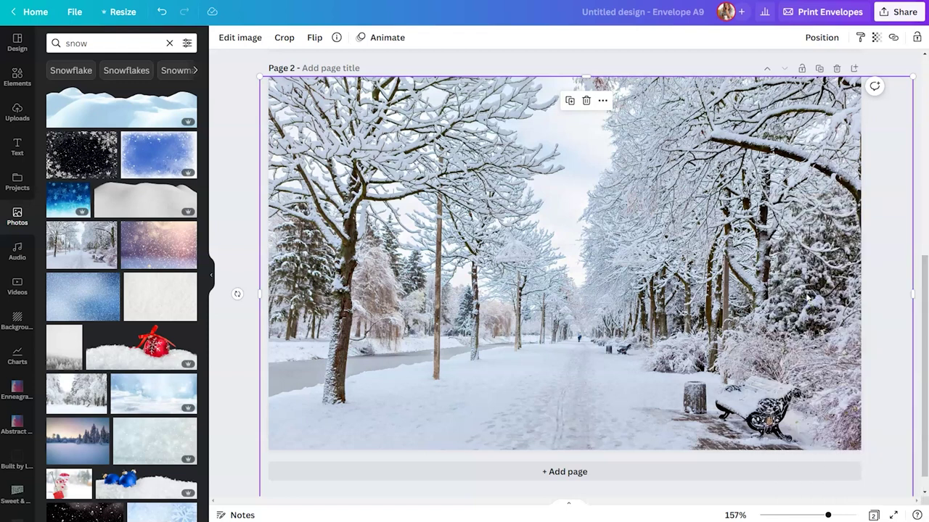
{"action": "left_click", "coordinate": [793, 381]}
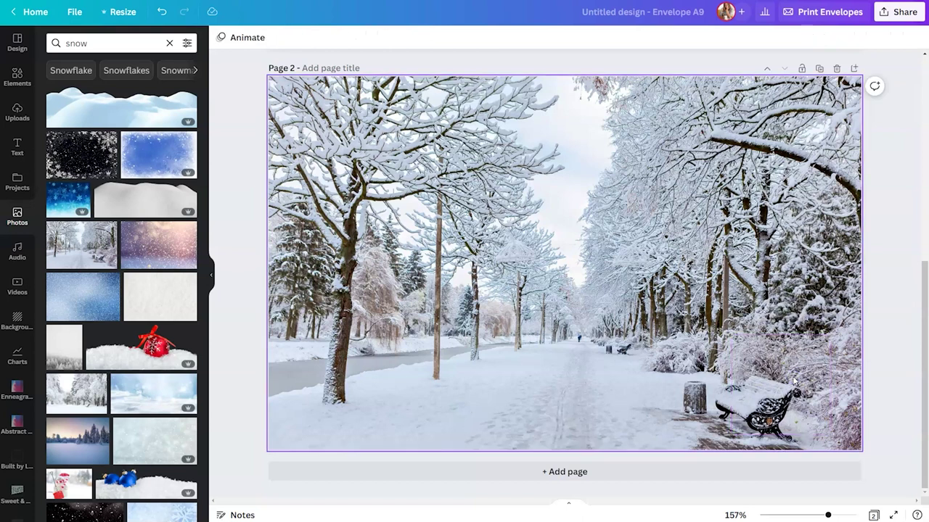
{"action": "left_click", "coordinate": [781, 367]}
{"action": "scroll", "coordinate": [784, 370], "scroll_direction": "up", "scroll_amount": 5}
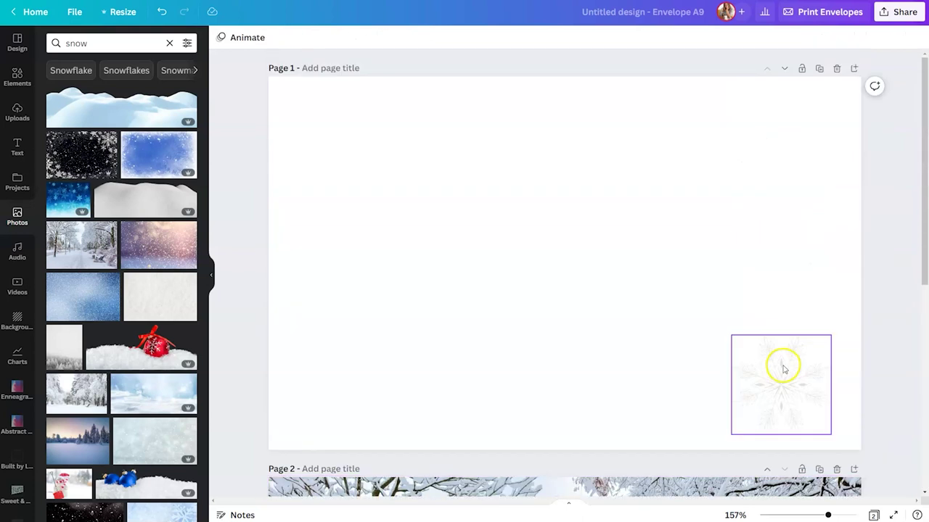
Step: Preview Page 2 as a printed envelope at $0.50 each, then close the print options
{"action": "left_click", "coordinate": [836, 16]}
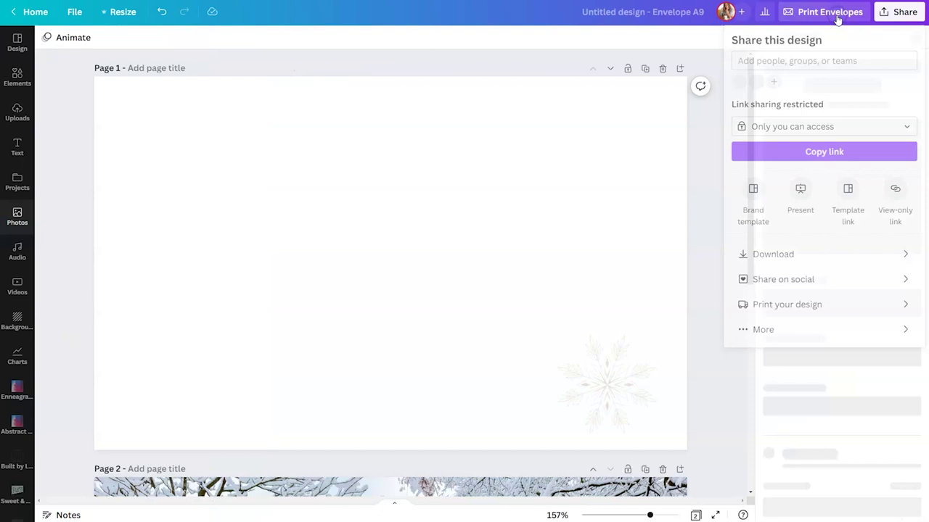
{"action": "left_click", "coordinate": [848, 106]}
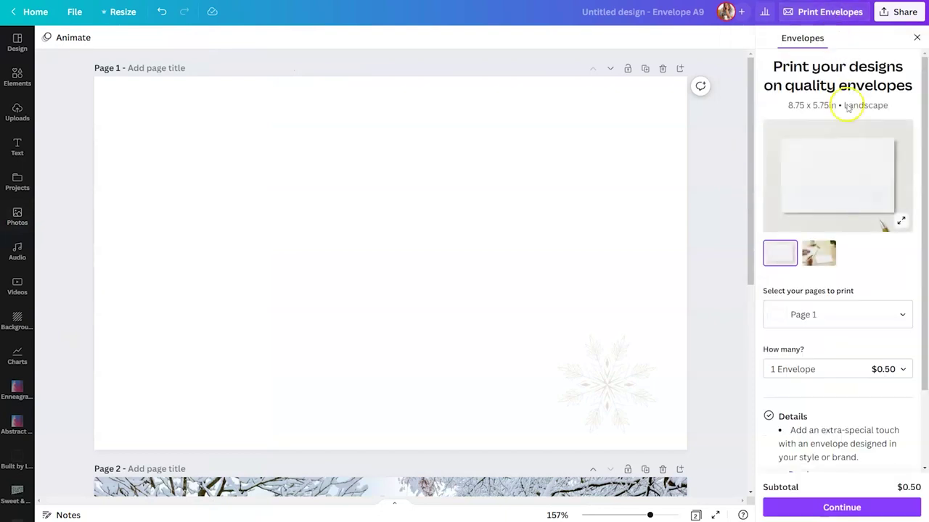
{"action": "left_click", "coordinate": [899, 317]}
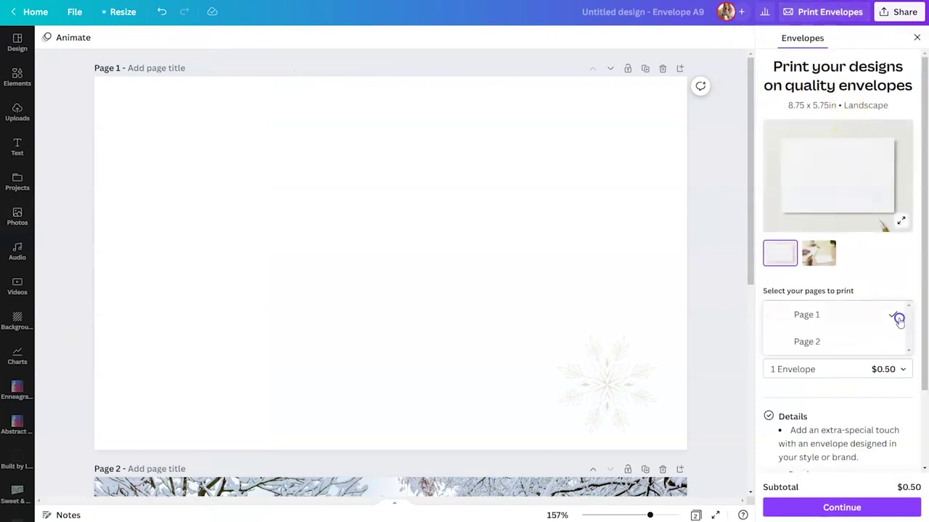
{"action": "left_click", "coordinate": [862, 342]}
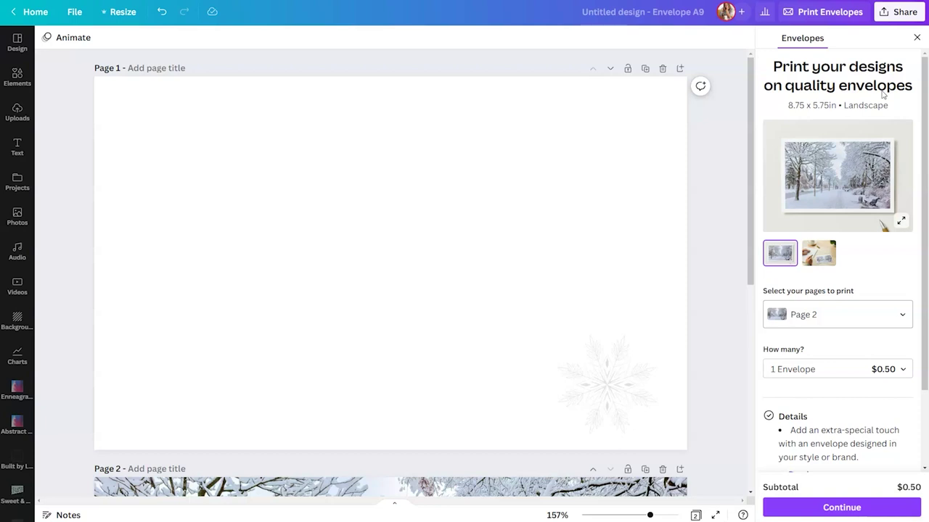
{"action": "left_click", "coordinate": [916, 37]}
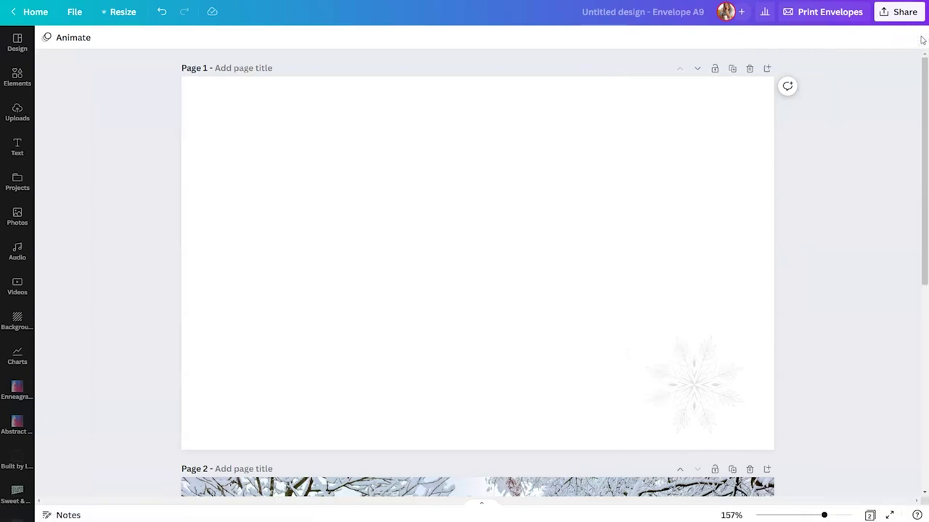
Step: Delete the snowy Page 2, leaving the snowflake envelope, and bring up the Text panel
{"action": "left_click", "coordinate": [750, 470]}
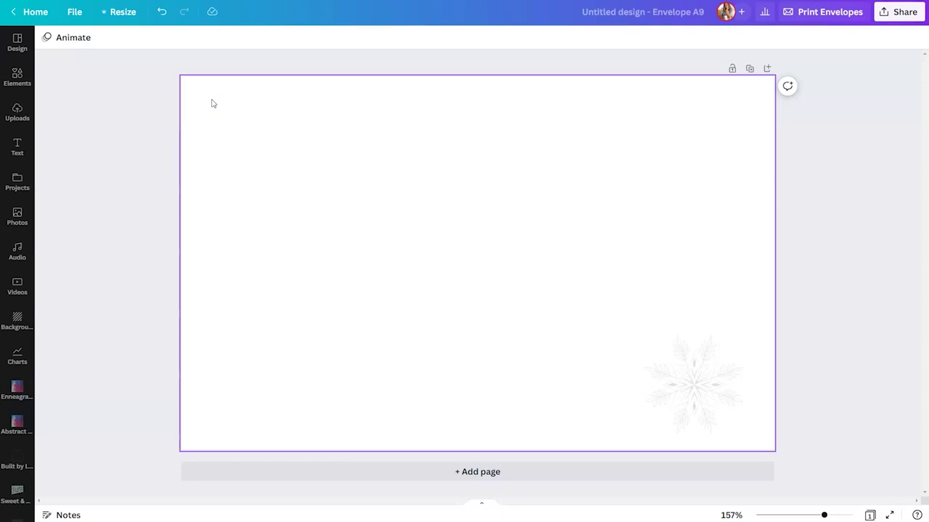
{"action": "left_click", "coordinate": [652, 358]}
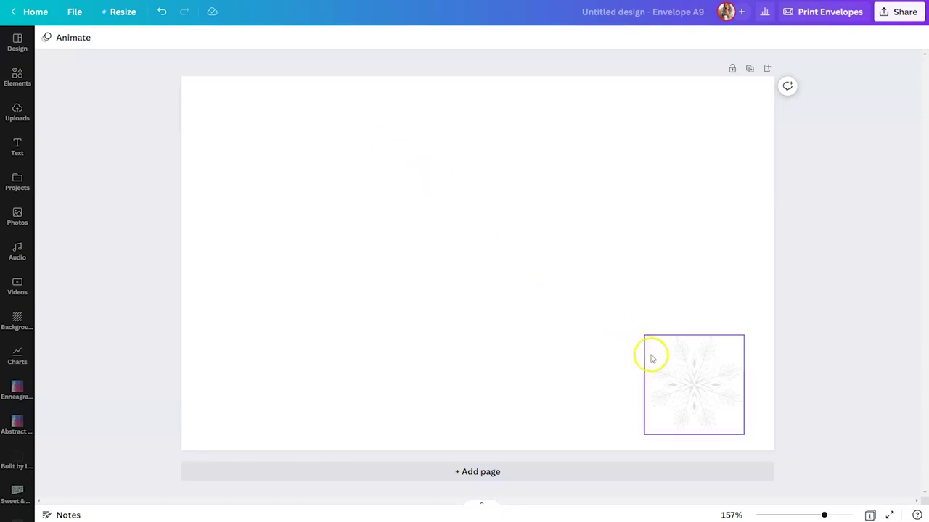
{"action": "left_click", "coordinate": [641, 346]}
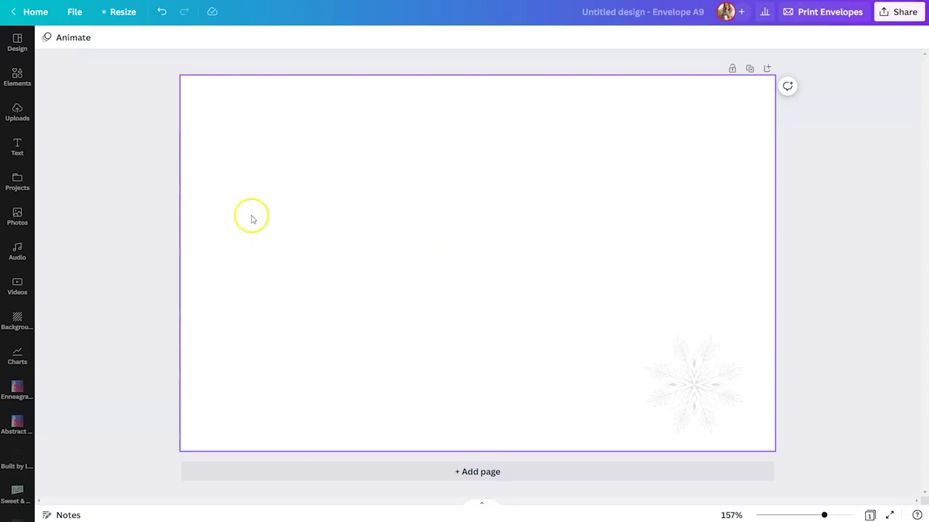
{"action": "left_click", "coordinate": [19, 149]}
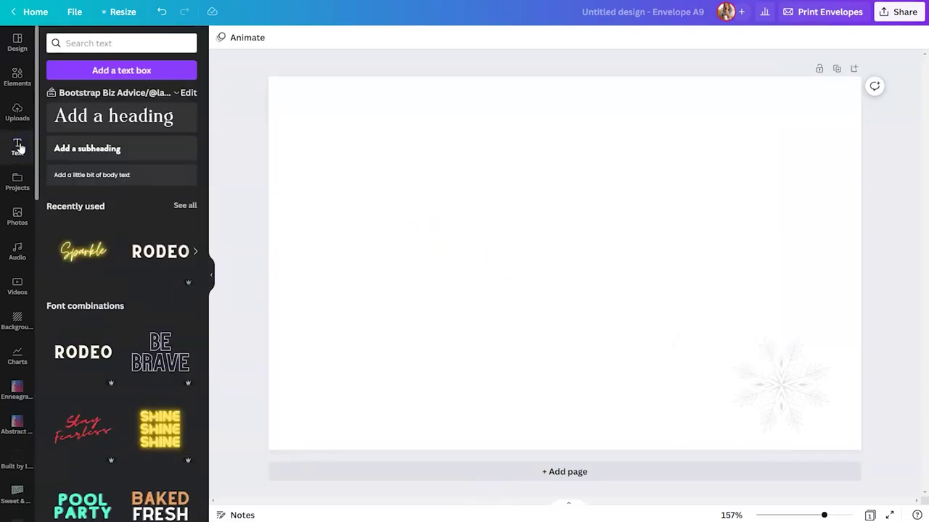
Step: Add a heading with the sender's name, scaled small and placed in the top-left corner
{"action": "left_click", "coordinate": [60, 120]}
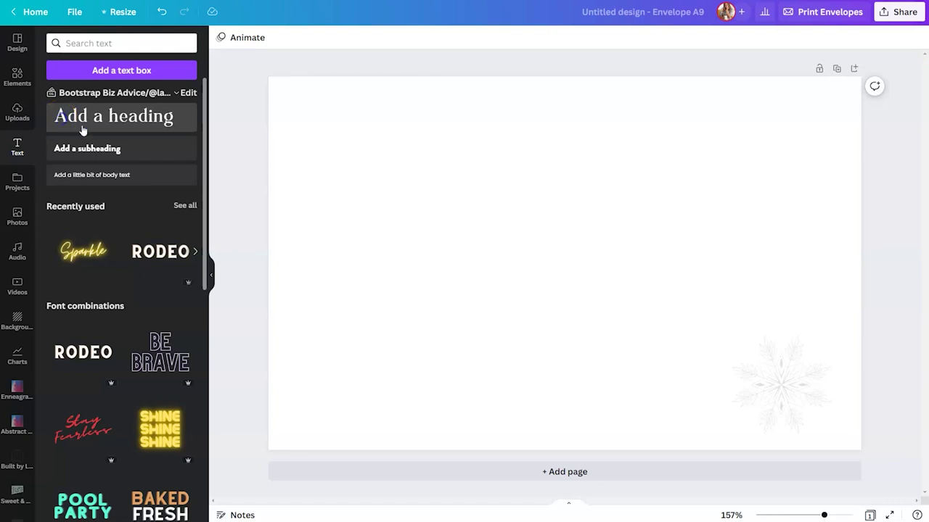
{"action": "type", "text": "LASHONDA BROWN"}
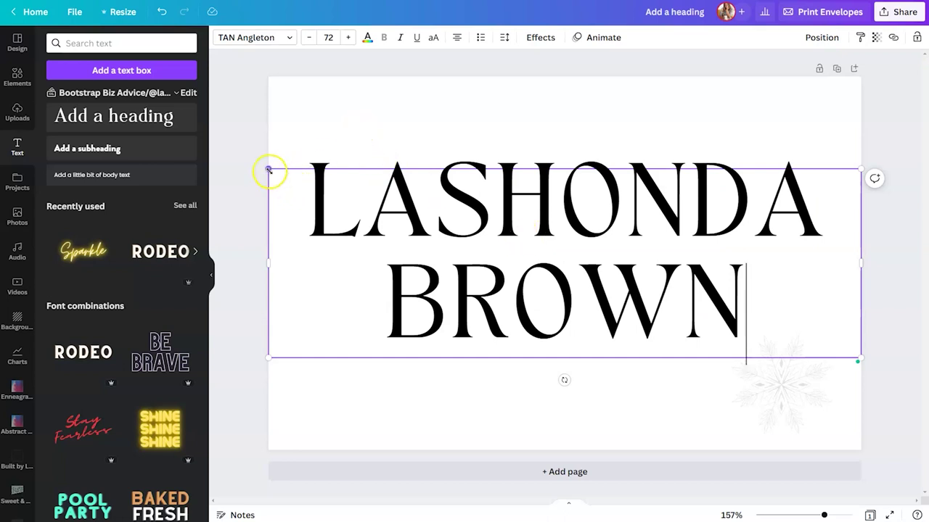
{"action": "left_click_drag", "start_coordinate": [268, 169], "coordinate": [612, 332]}
{"action": "left_click", "coordinate": [695, 279]}
{"action": "left_click_drag", "start_coordinate": [699, 280], "coordinate": [352, 80]}
{"action": "left_click_drag", "start_coordinate": [520, 133], "coordinate": [659, 130]}
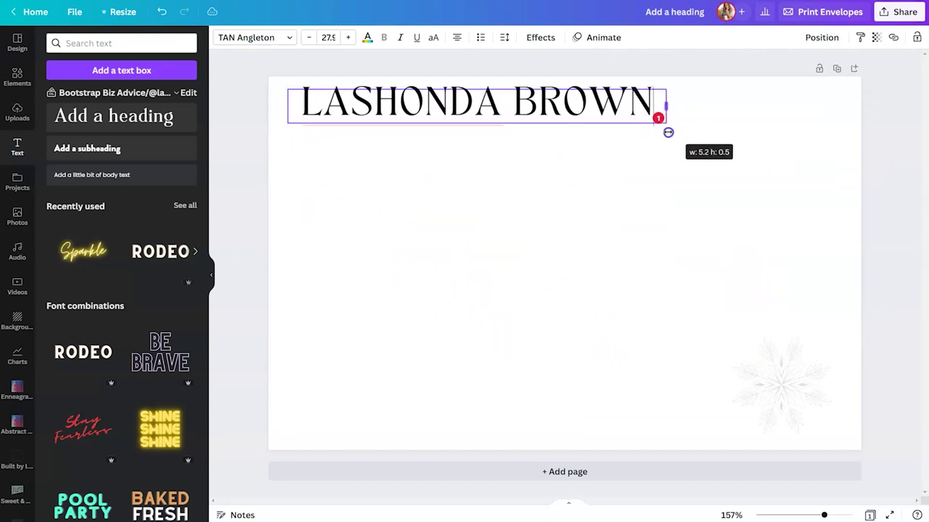
{"action": "left_click_drag", "start_coordinate": [665, 97], "coordinate": [463, 102]}
{"action": "left_click", "coordinate": [379, 125]}
Step: Add a subheading beneath it with the street and city address on two lines
{"action": "left_click", "coordinate": [127, 148]}
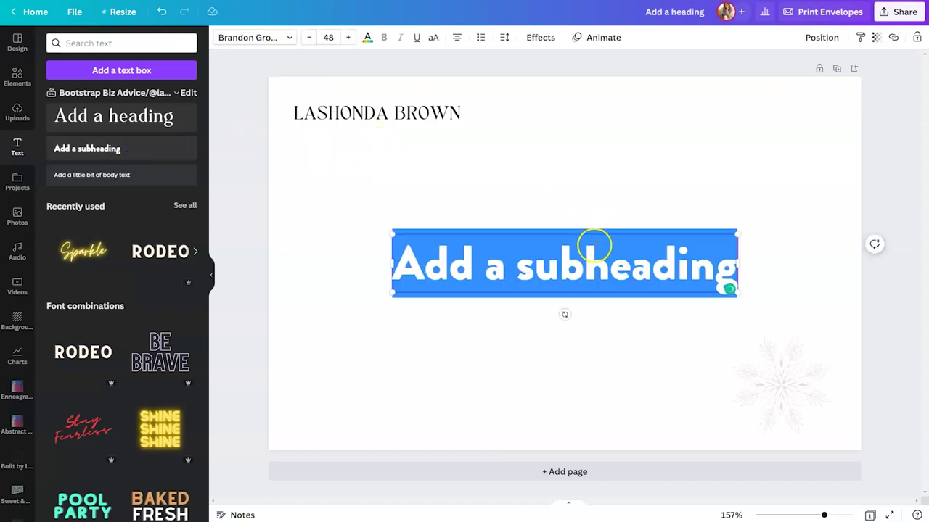
{"action": "type", "text": "123 ANY STREET"}
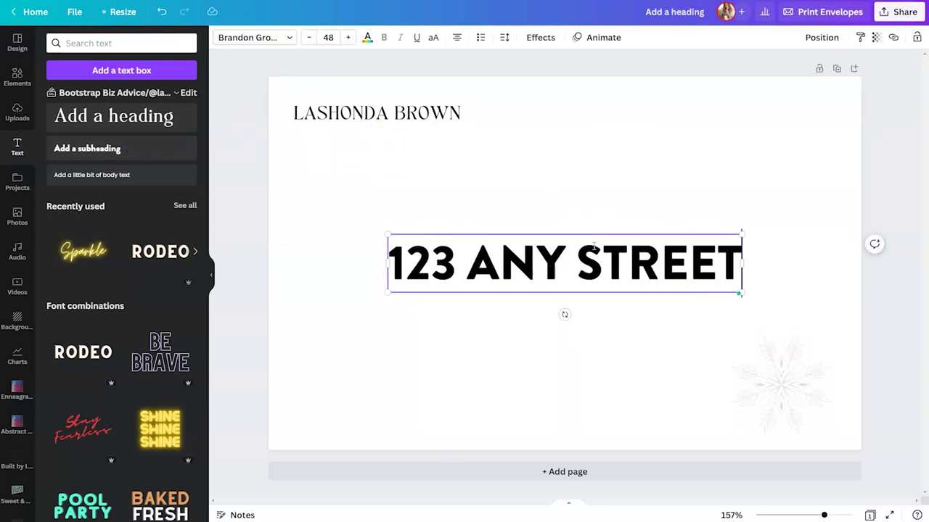
{"action": "key", "text": "Return"}
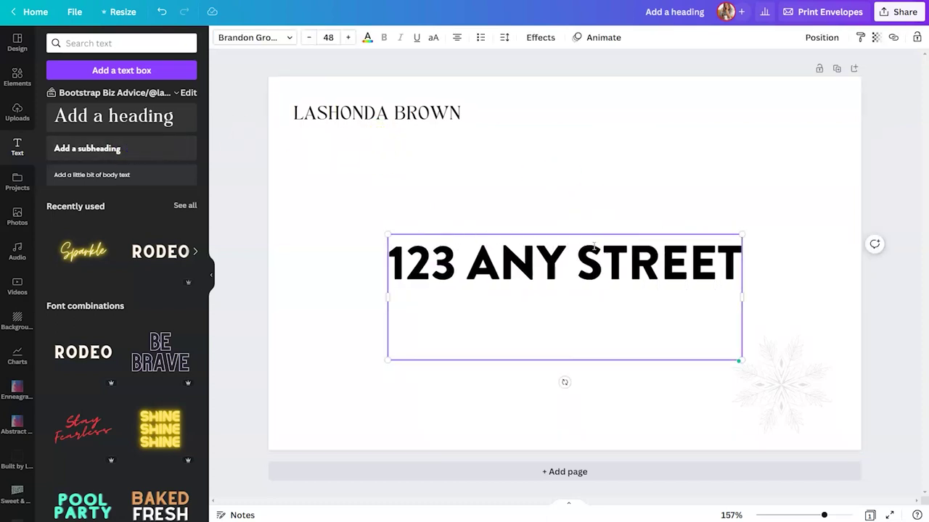
{"action": "type", "text": "DISNEYWORLD, FL 12345"}
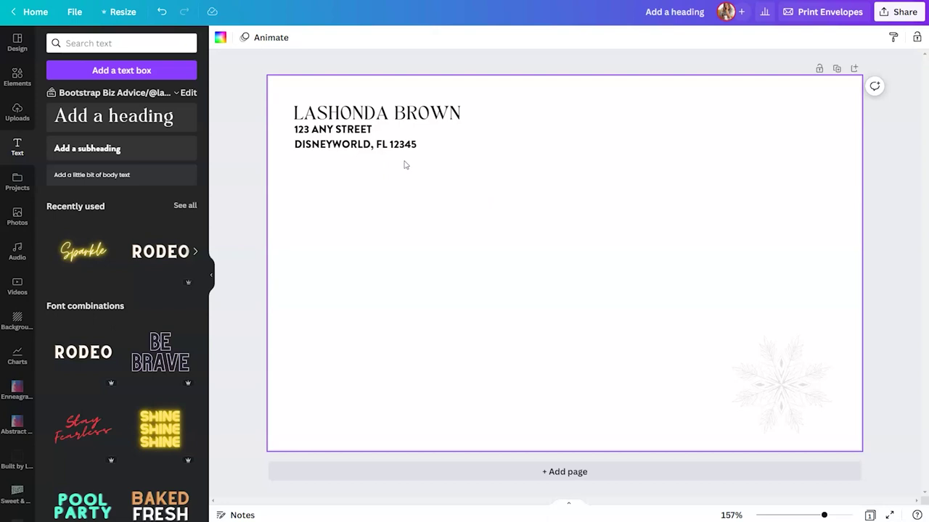
Step: Centre the two address lines, resize the address block, and delete the name heading
{"action": "left_click", "coordinate": [403, 142]}
{"action": "left_click", "coordinate": [414, 111]}
{"action": "left_click", "coordinate": [382, 144]}
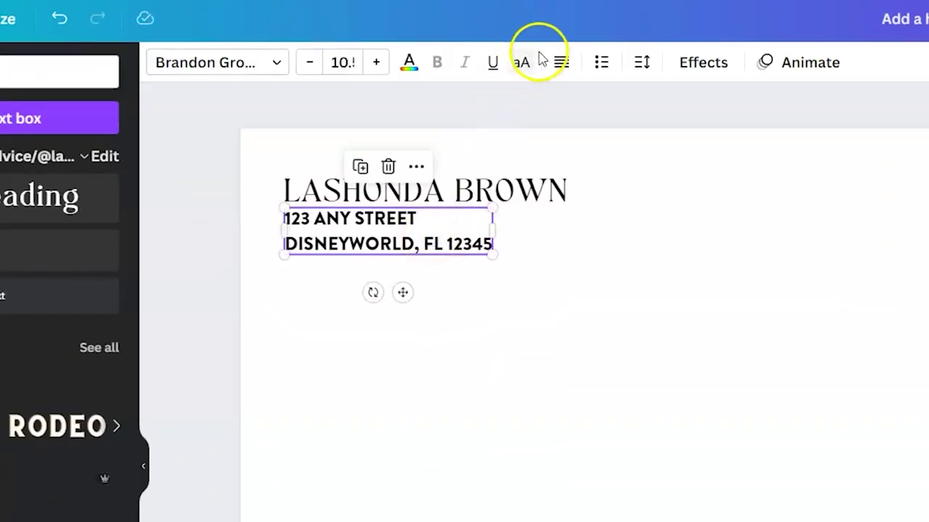
{"action": "left_click", "coordinate": [567, 64]}
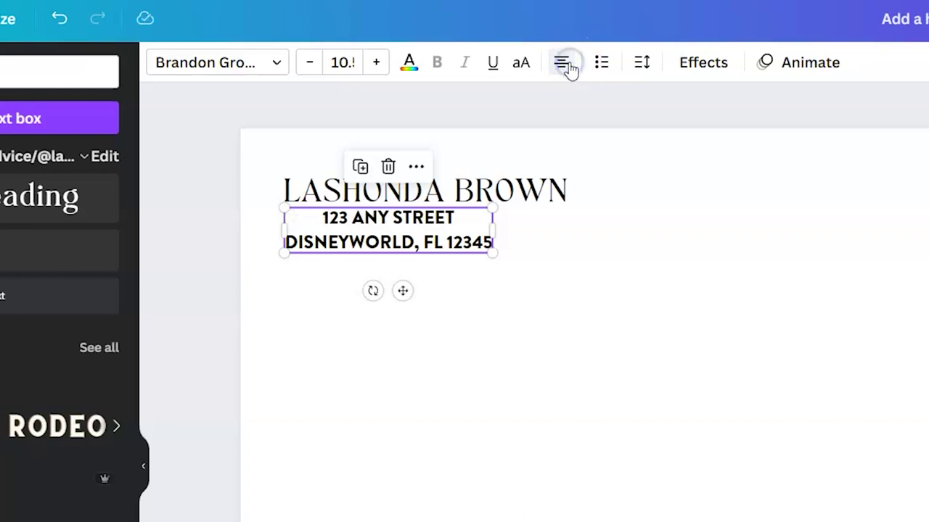
{"action": "left_click_drag", "start_coordinate": [493, 251], "coordinate": [570, 277]}
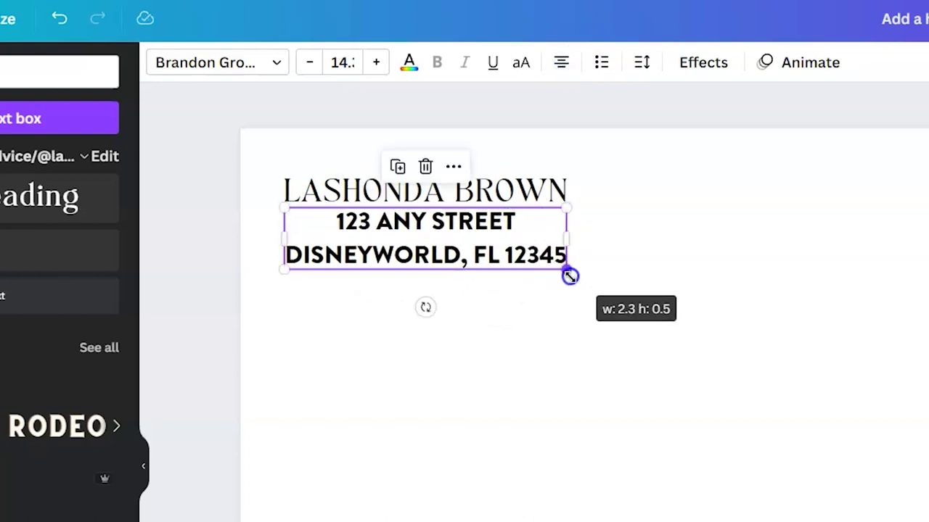
{"action": "left_click", "coordinate": [573, 365]}
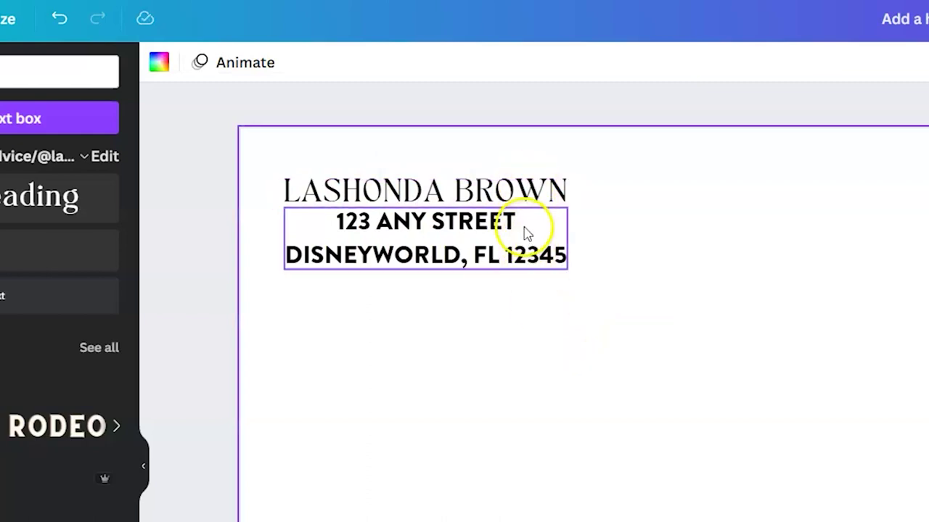
{"action": "left_click", "coordinate": [541, 267]}
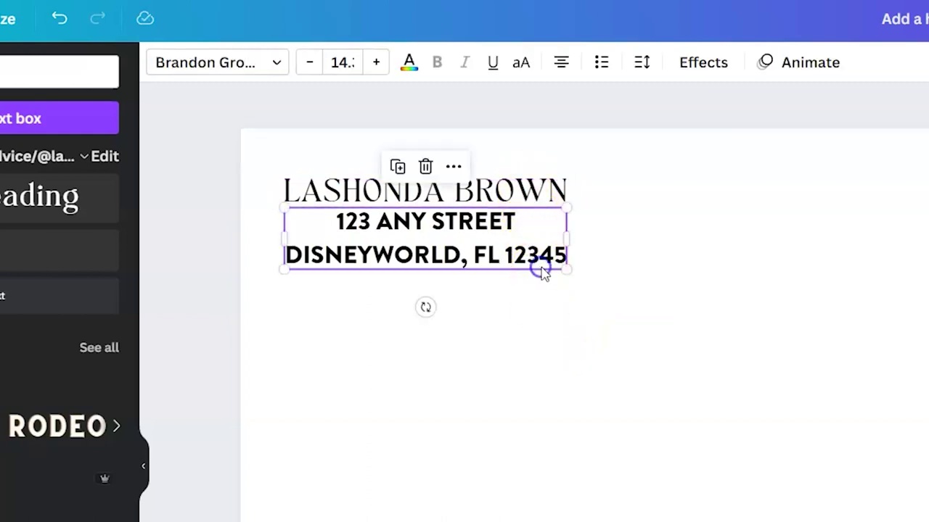
{"action": "left_click_drag", "start_coordinate": [561, 267], "coordinate": [497, 232]}
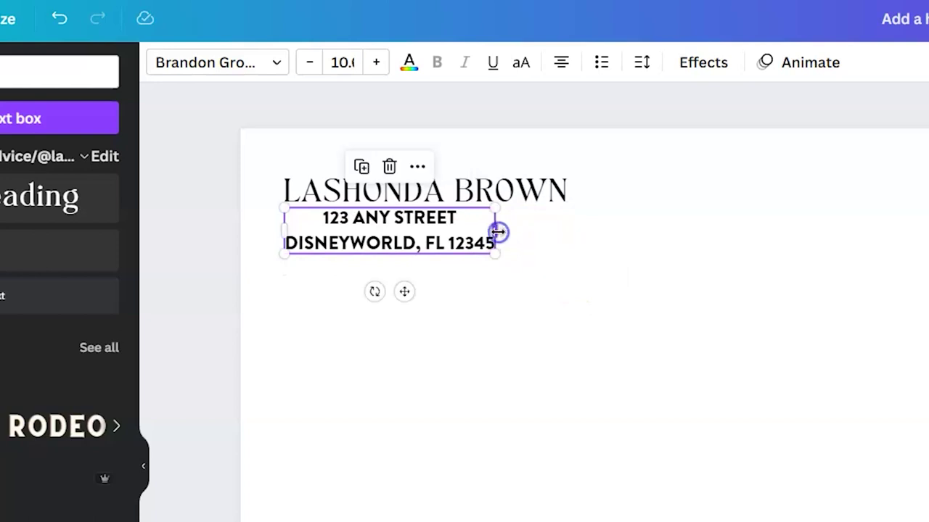
{"action": "left_click", "coordinate": [537, 192]}
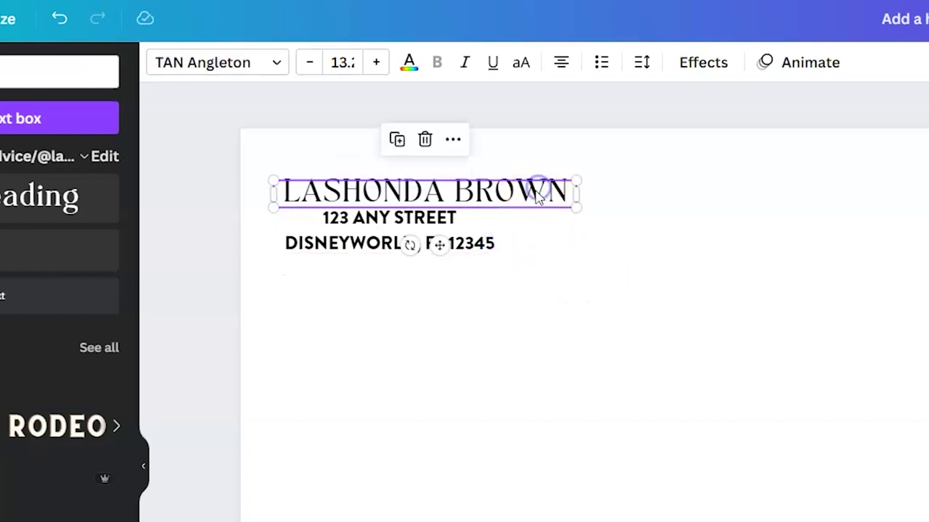
{"action": "key", "text": "Delete"}
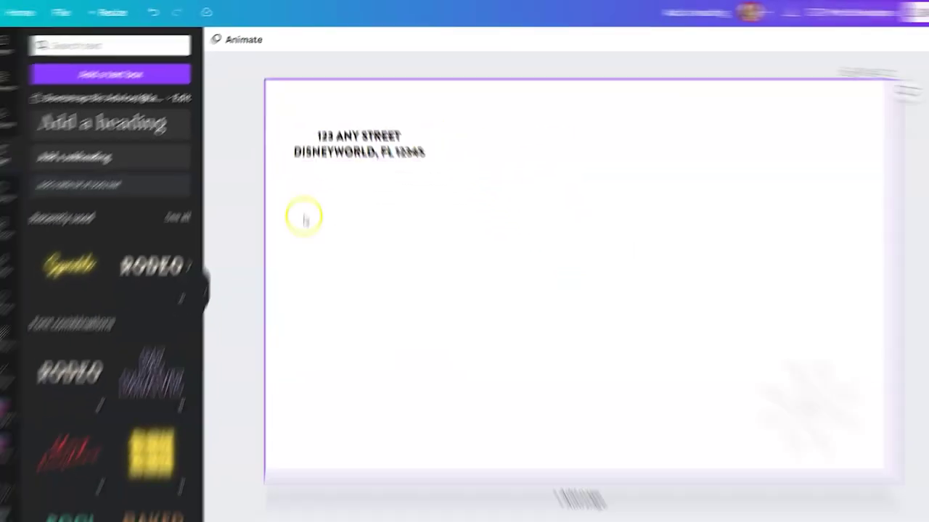
Step: Add the Bootstrap Biz Advice logo from Logos, shrunk small in the top-left corner
{"action": "scroll", "coordinate": [8, 377], "scroll_direction": "down", "scroll_amount": 10}
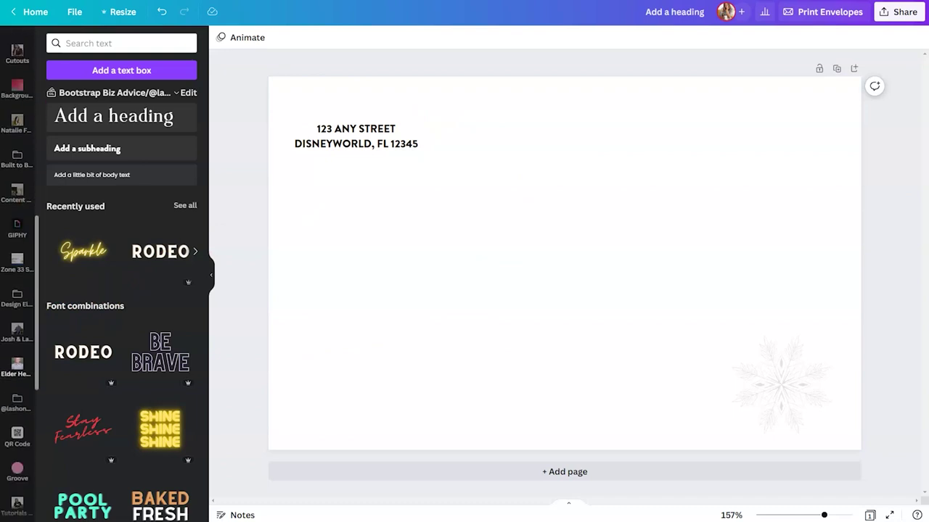
{"action": "left_click", "coordinate": [18, 481]}
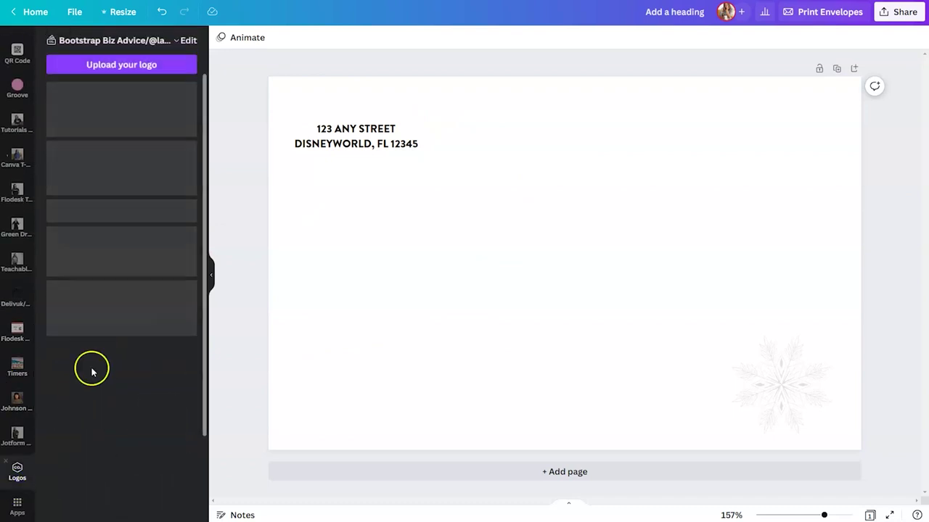
{"action": "left_click", "coordinate": [147, 180]}
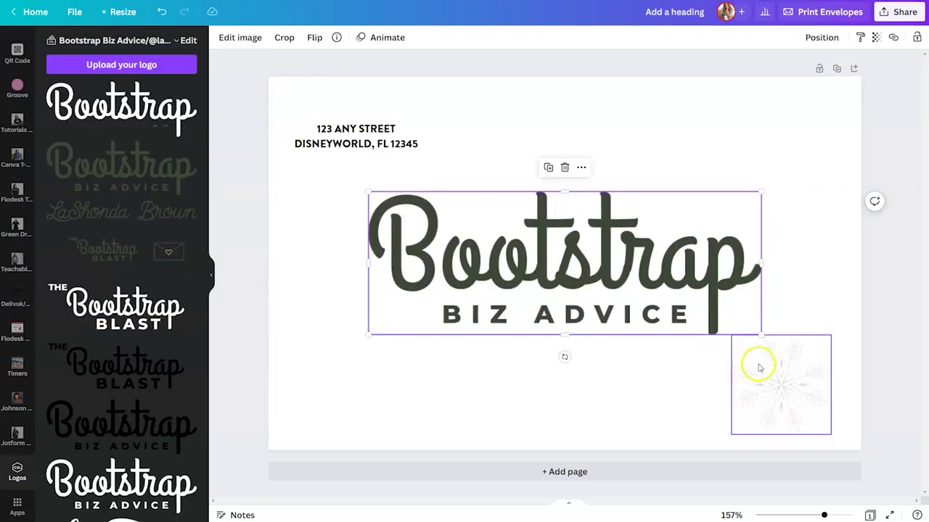
{"action": "left_click_drag", "start_coordinate": [762, 328], "coordinate": [354, 114]}
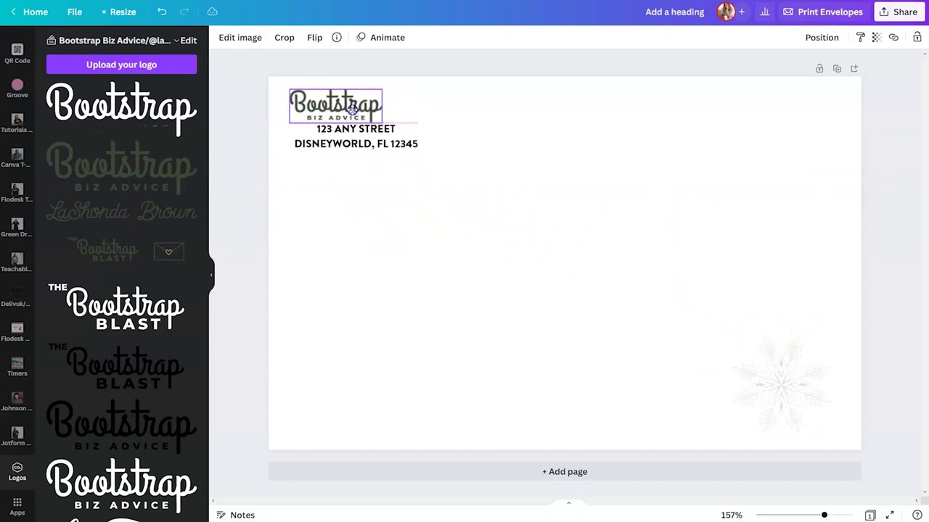
Step: Left-align the address, nudge it under the logo, and shrink it to 9.3
{"action": "left_click", "coordinate": [385, 148]}
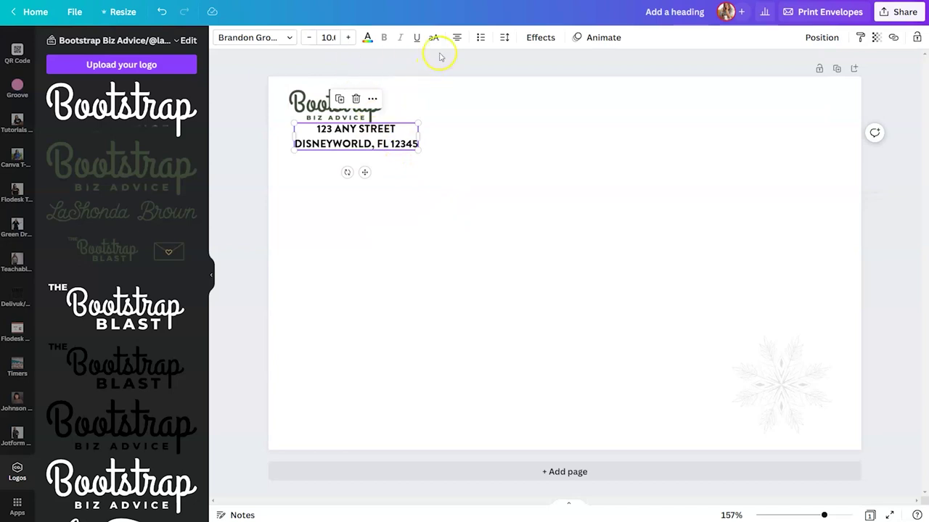
{"action": "left_click", "coordinate": [456, 37]}
{"action": "left_click", "coordinate": [372, 301]}
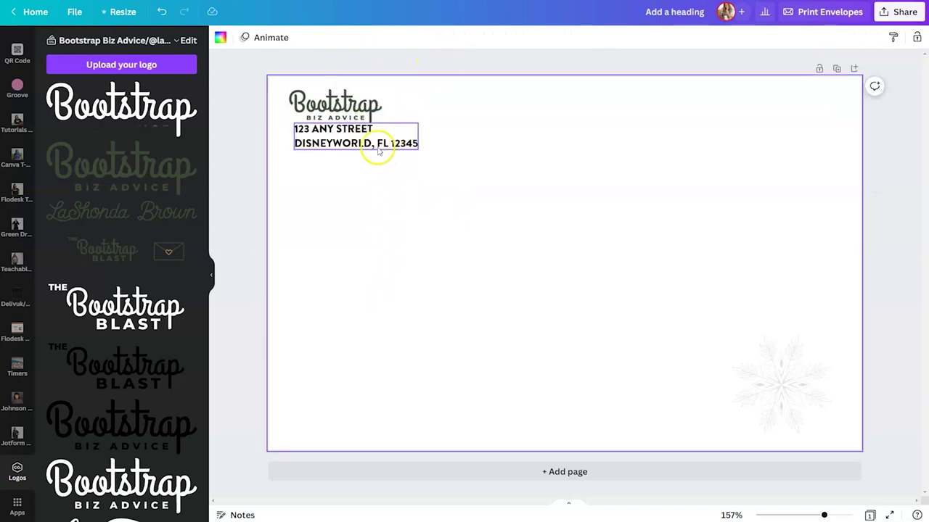
{"action": "left_click_drag", "start_coordinate": [375, 145], "coordinate": [373, 152]}
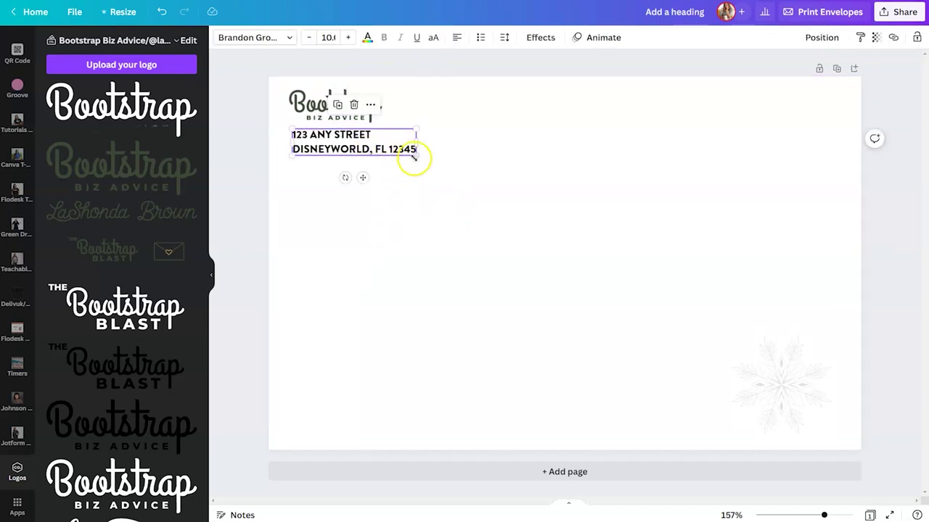
{"action": "left_click_drag", "start_coordinate": [415, 154], "coordinate": [398, 153]}
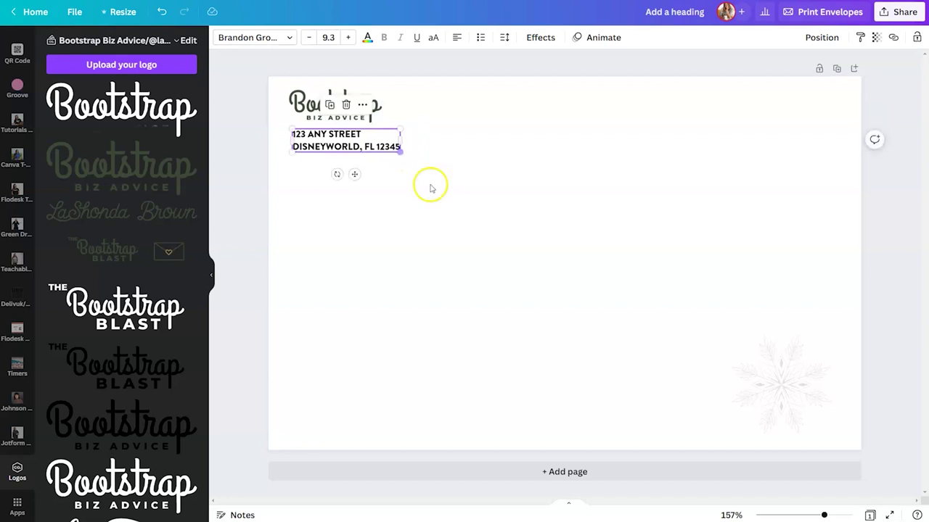
{"action": "left_click", "coordinate": [367, 37]}
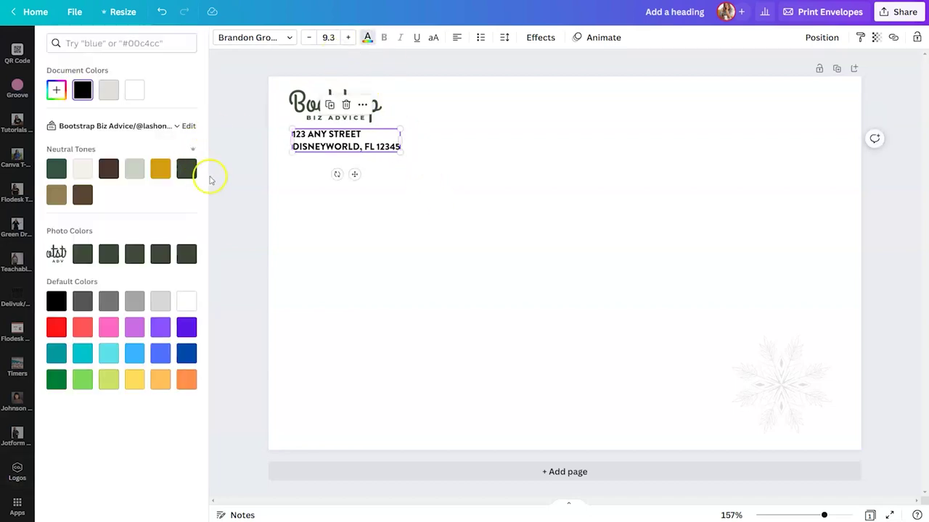
Step: Recolour the address text and the bottom-right snowflake the logo's dark green Neutral Tones swatch
{"action": "left_click", "coordinate": [186, 168]}
{"action": "left_click", "coordinate": [359, 245]}
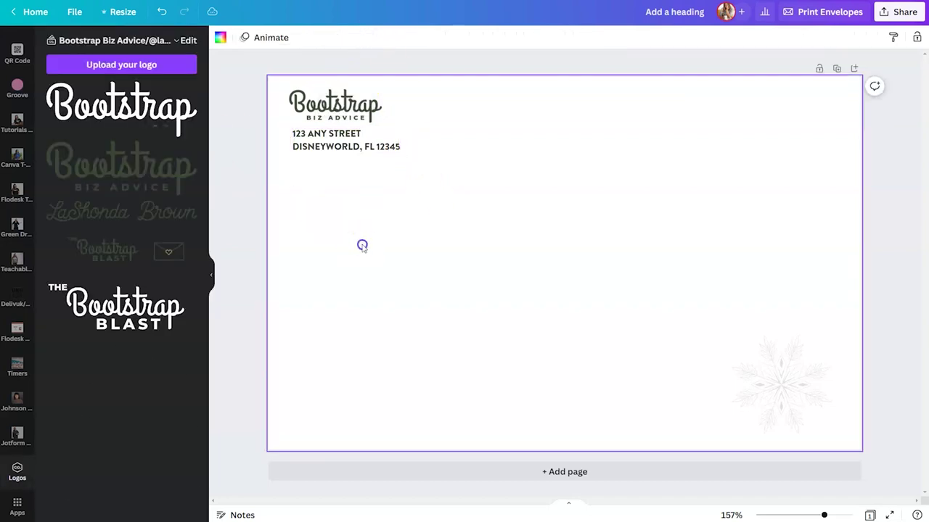
{"action": "left_click", "coordinate": [762, 394]}
{"action": "left_click", "coordinate": [222, 37]}
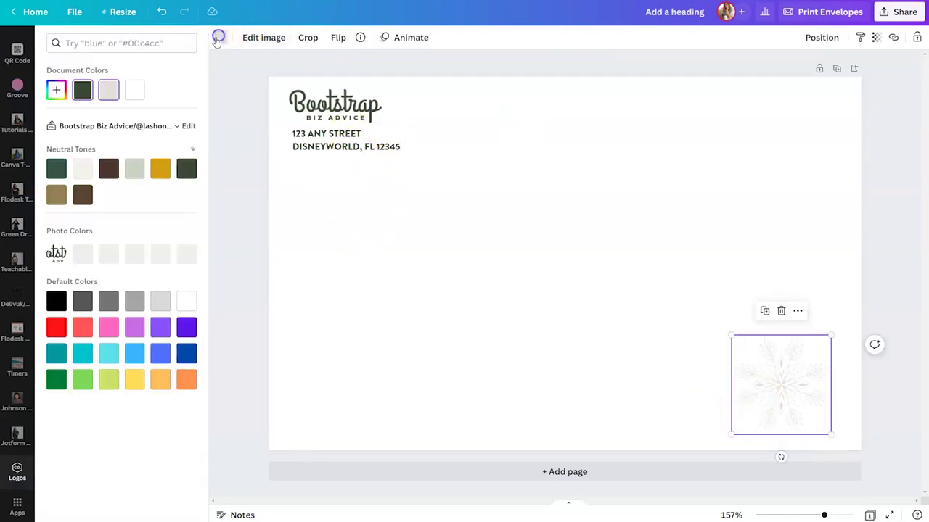
{"action": "left_click", "coordinate": [186, 168]}
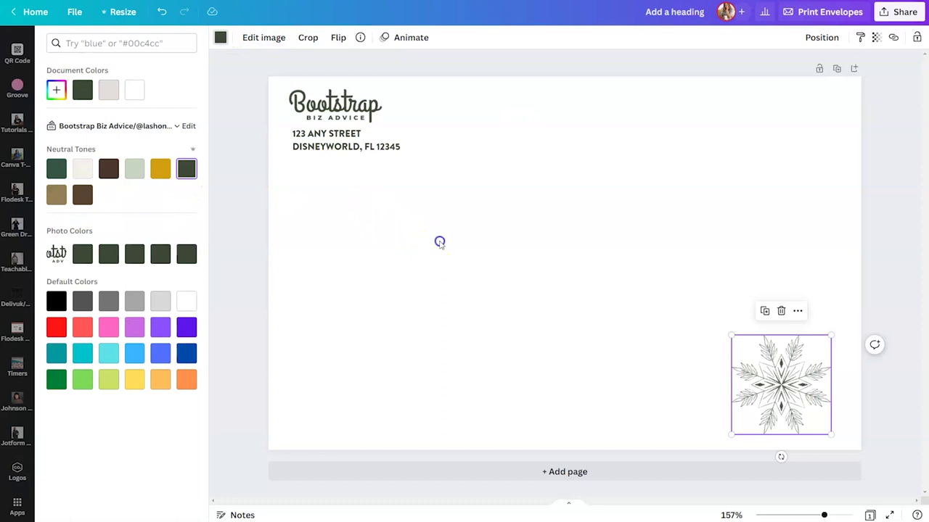
{"action": "left_click", "coordinate": [440, 242]}
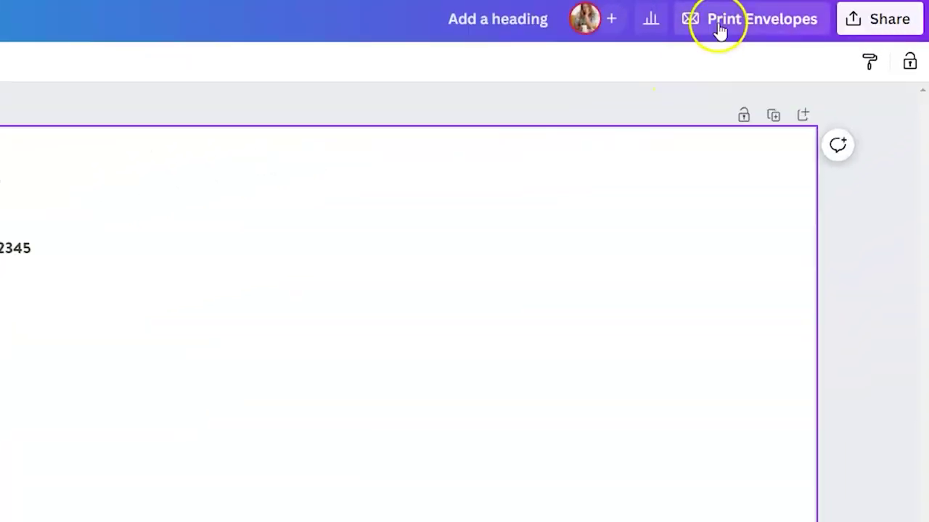
Step: Open Print Envelopes and run the print check, which reports no issues detected
{"action": "left_click", "coordinate": [803, 16]}
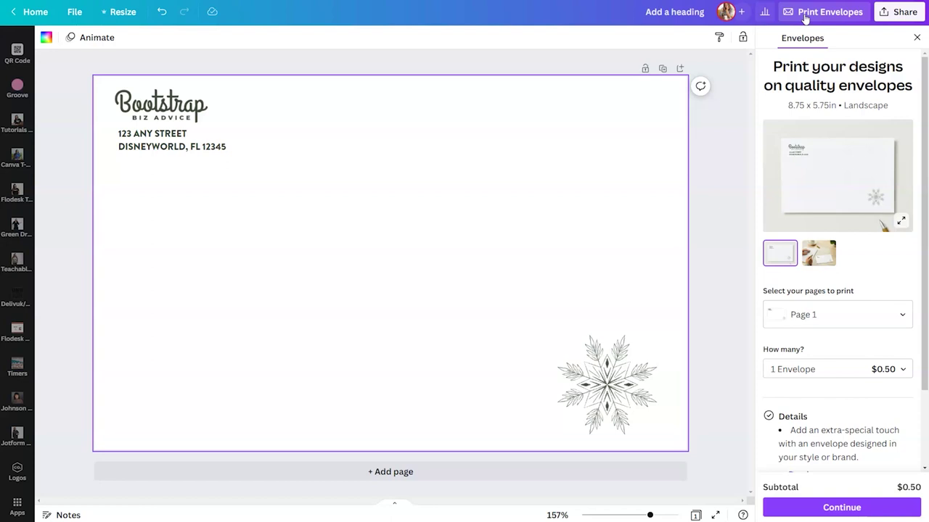
{"action": "left_click", "coordinate": [842, 508]}
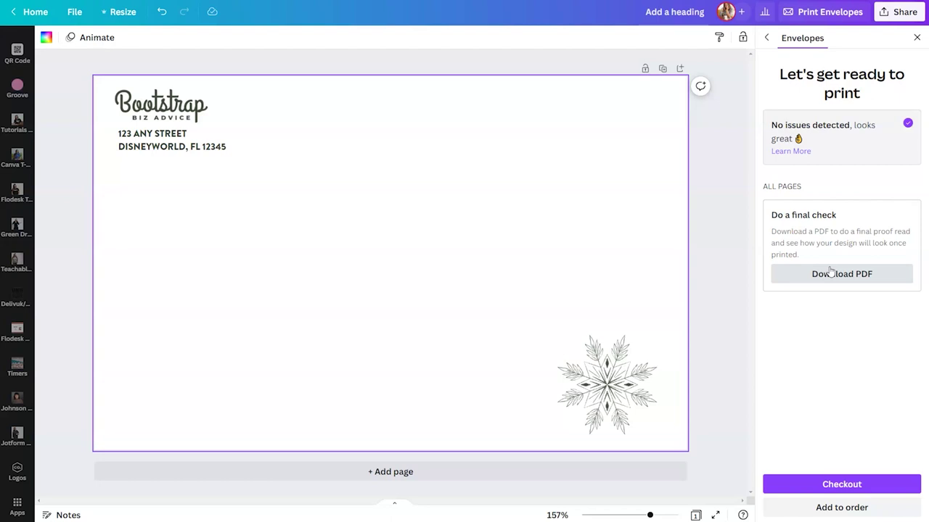
{"action": "left_click", "coordinate": [831, 272]}
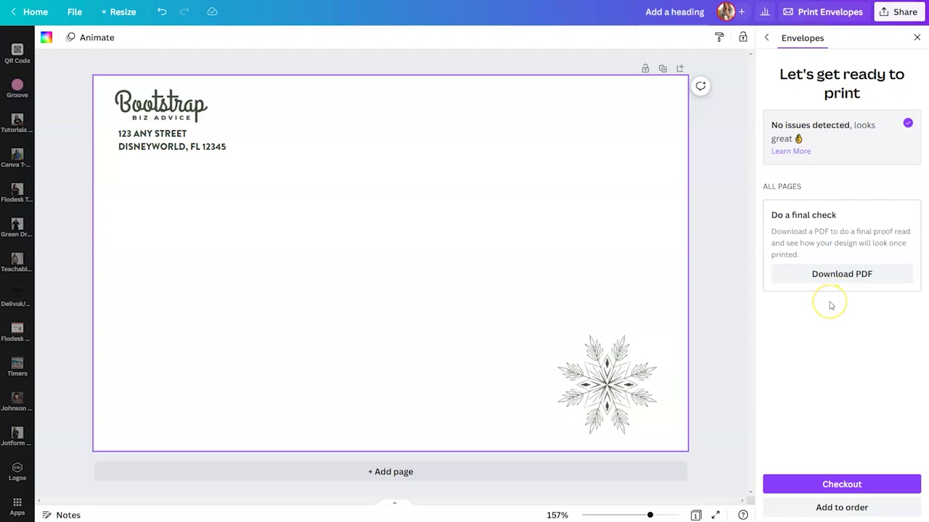